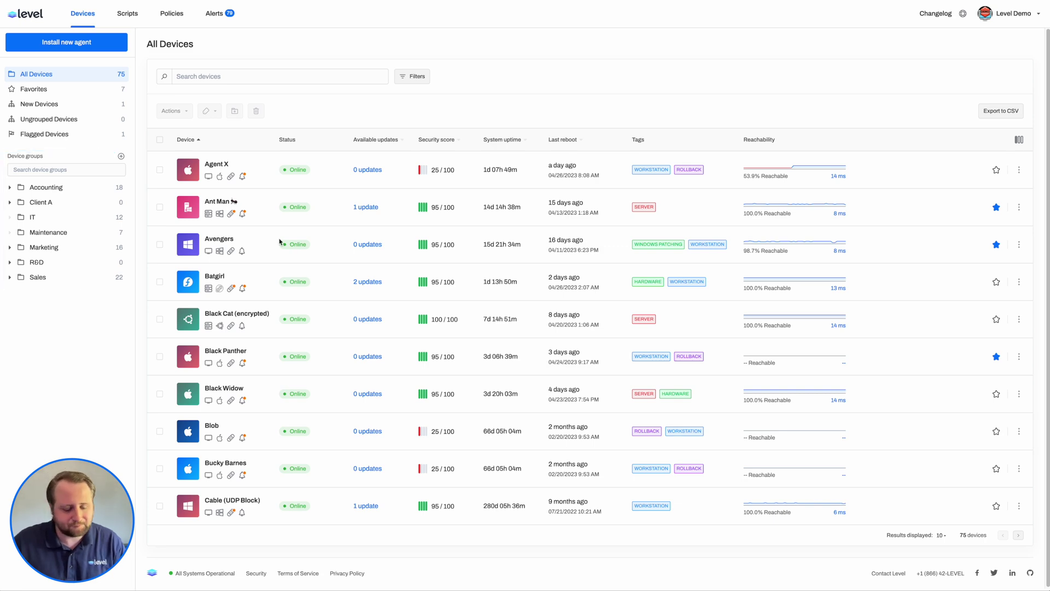
Step: Filter the device list to the Windows platform and search it for "gro"
{"action": "left_click", "coordinate": [417, 76]}
{"action": "left_click", "coordinate": [418, 94]}
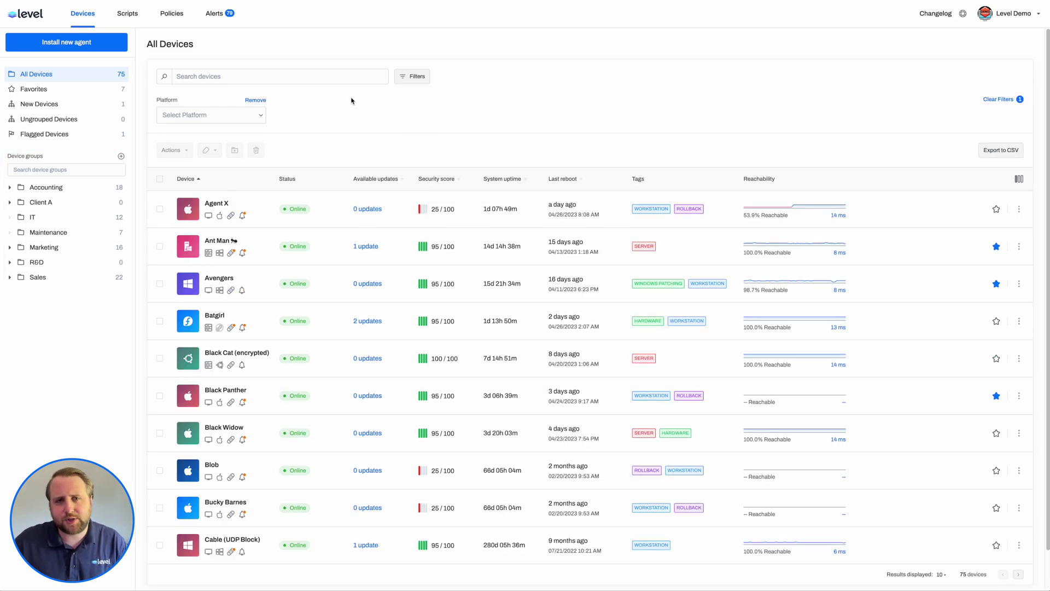
{"action": "left_click", "coordinate": [246, 118]}
{"action": "left_click", "coordinate": [218, 204]}
{"action": "left_click", "coordinate": [317, 76]}
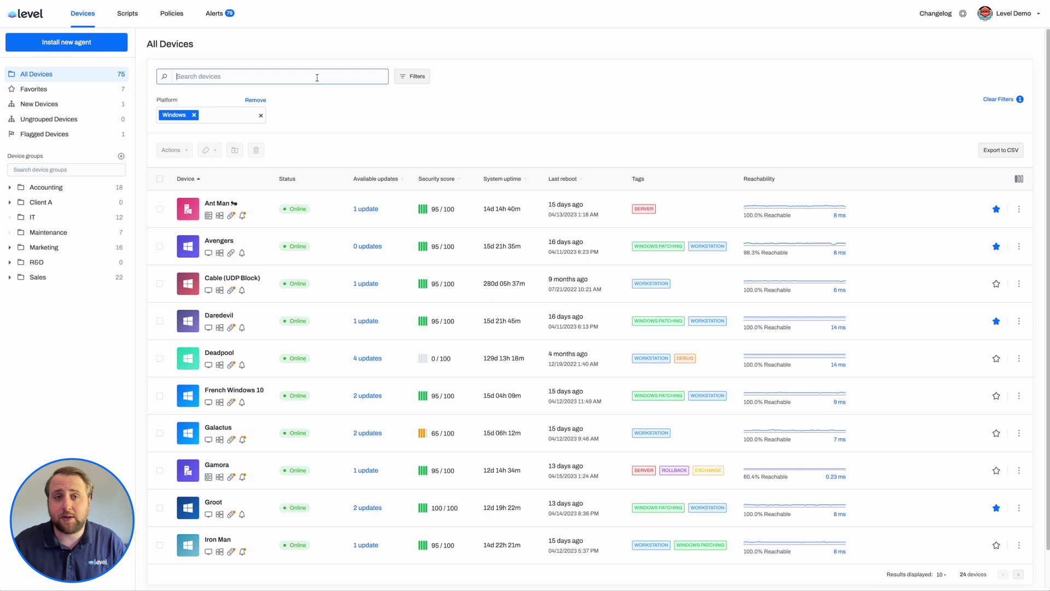
{"action": "type", "text": "gro"}
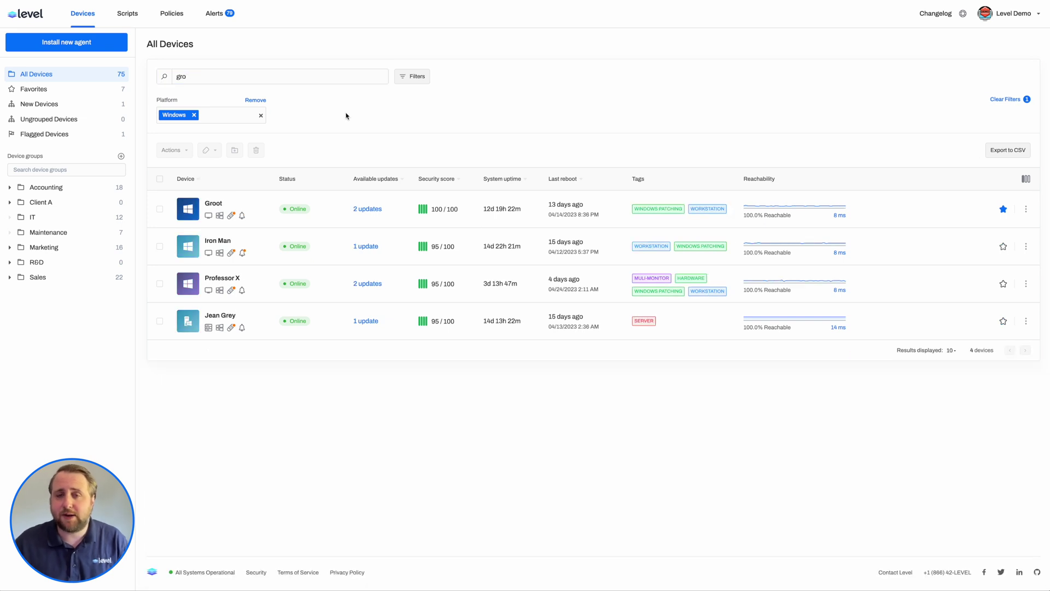
Step: Add the Private IP column to the device table, and clear the platform filter and search text
{"action": "left_click", "coordinate": [1025, 181]}
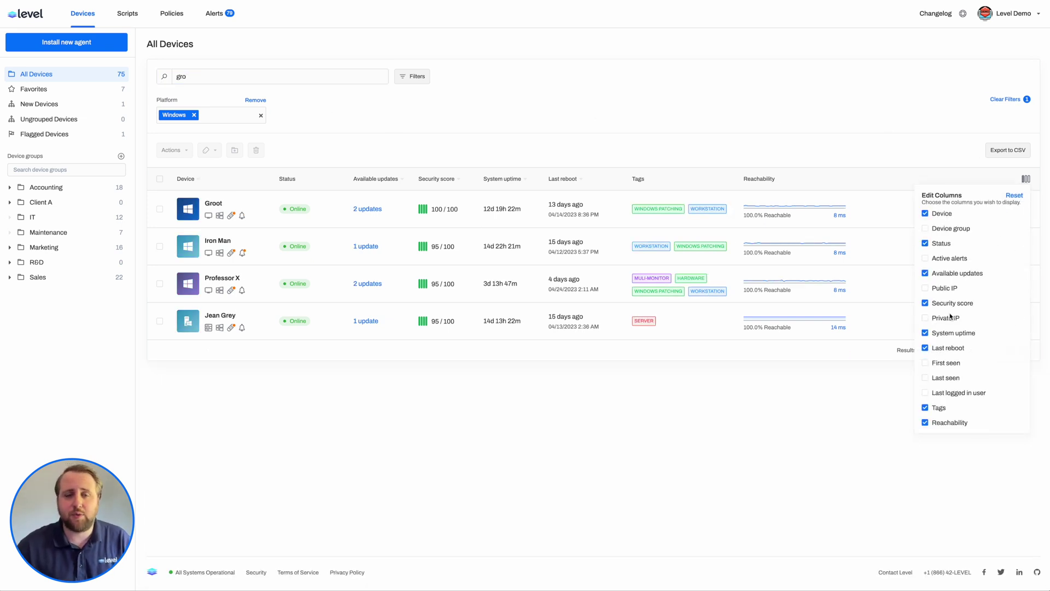
{"action": "left_click", "coordinate": [925, 318]}
{"action": "left_click", "coordinate": [1005, 99]}
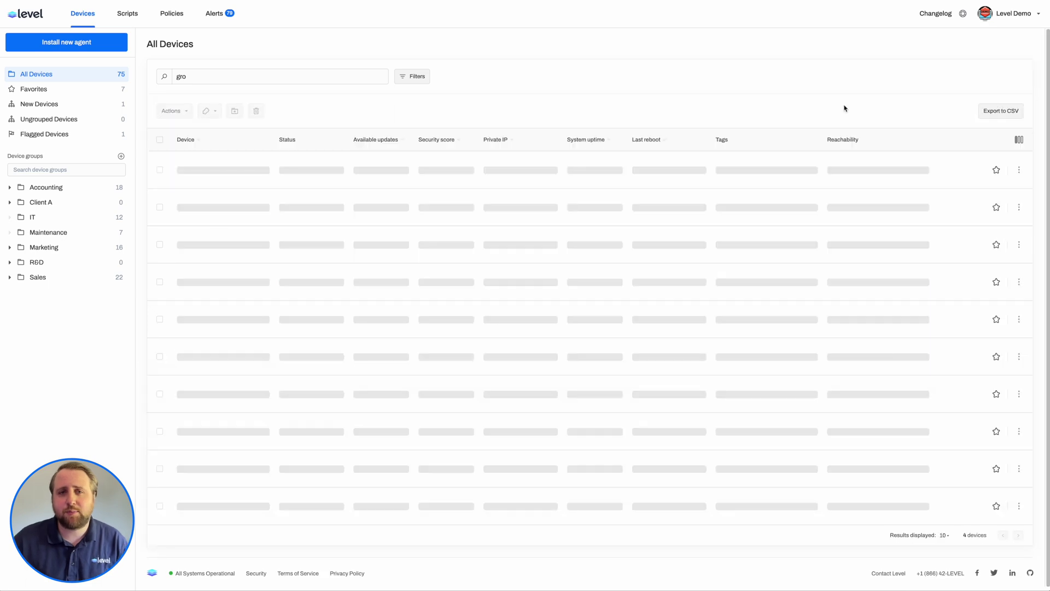
{"action": "left_click", "coordinate": [382, 77]}
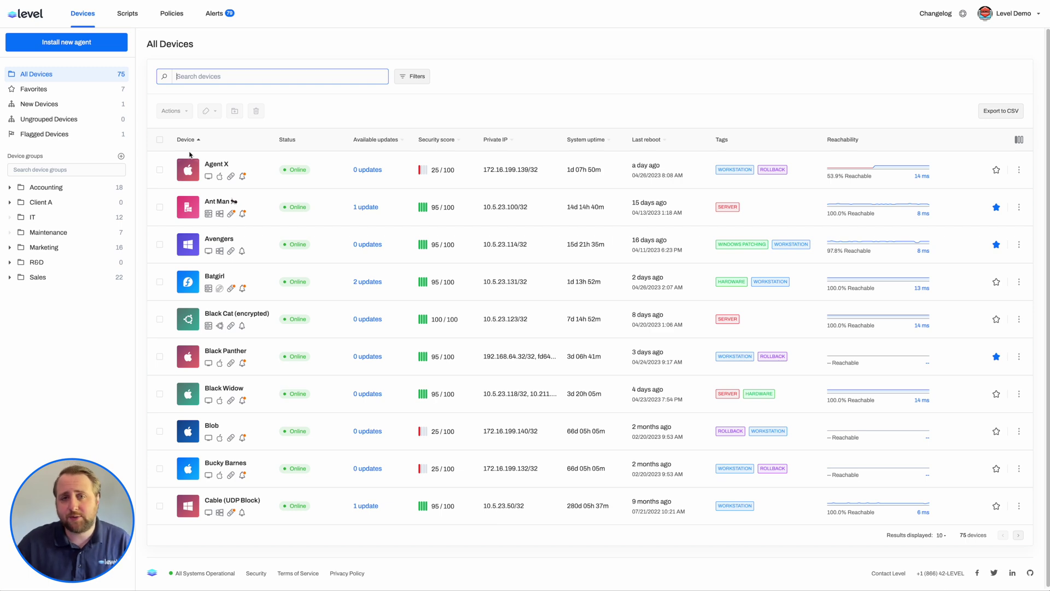
Step: Copy the new agent's install command for Windows with the IT device group selected
{"action": "left_click", "coordinate": [91, 45]}
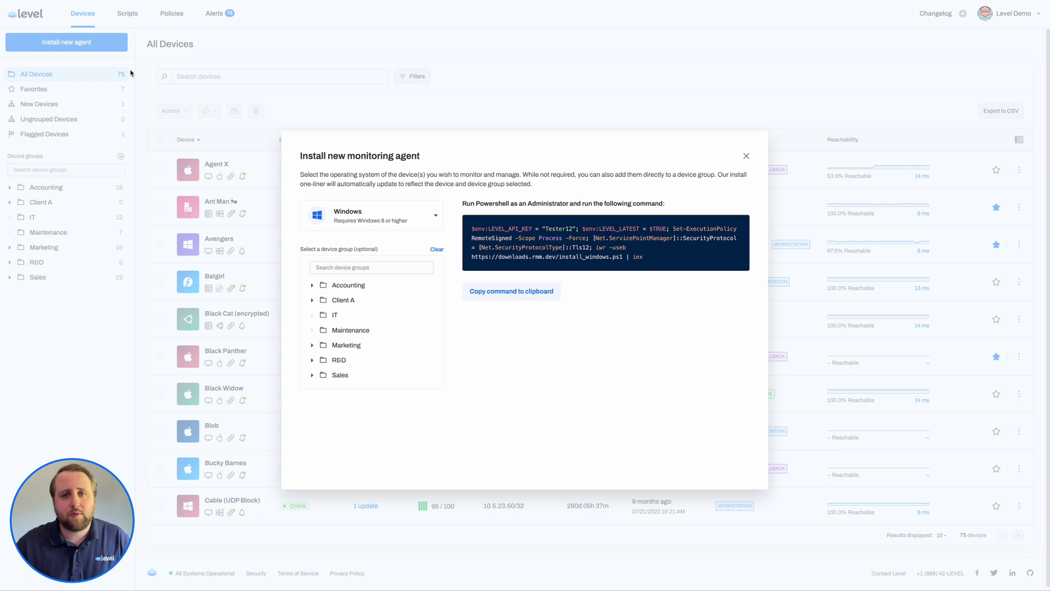
{"action": "left_click", "coordinate": [369, 216]}
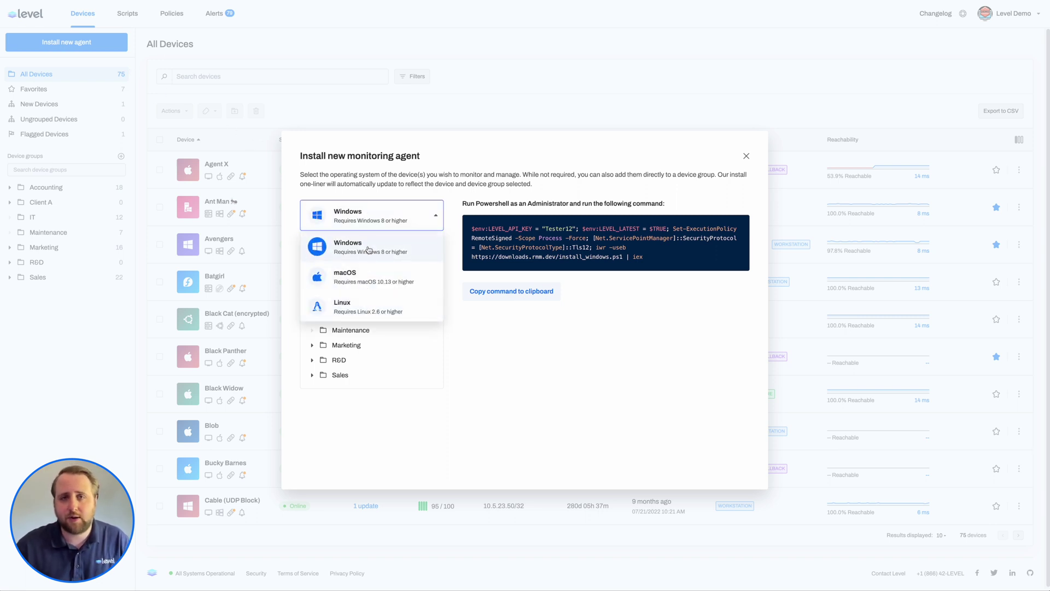
{"action": "left_click", "coordinate": [367, 248]}
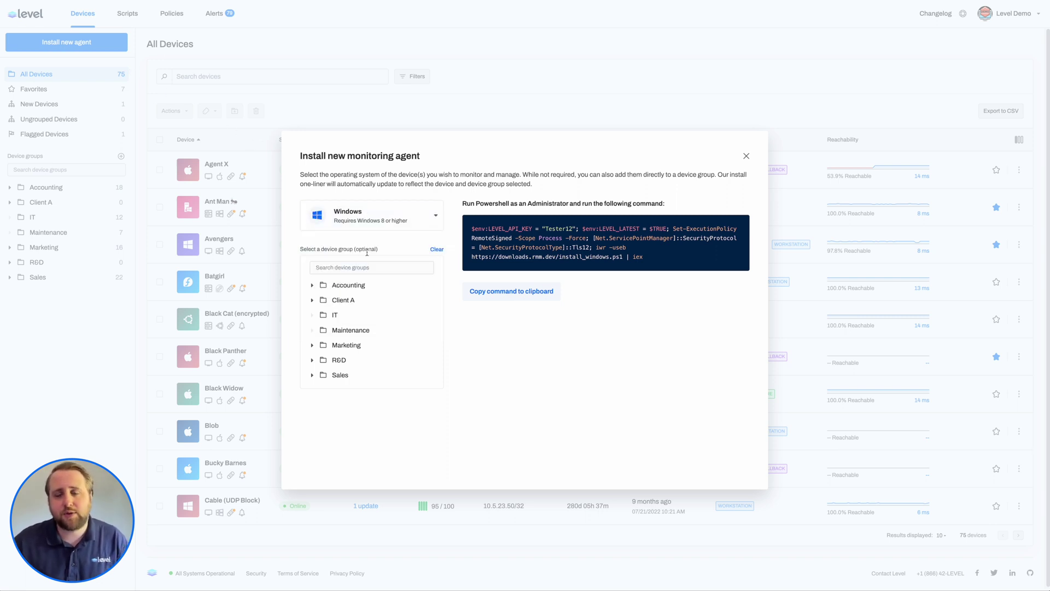
{"action": "left_click", "coordinate": [363, 317]}
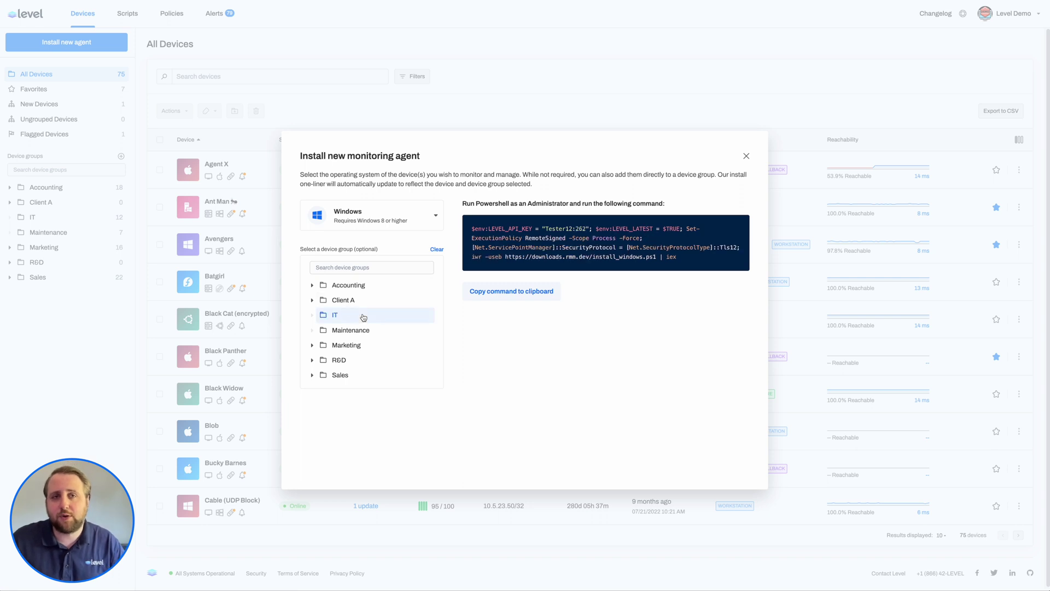
{"action": "left_click", "coordinate": [512, 293]}
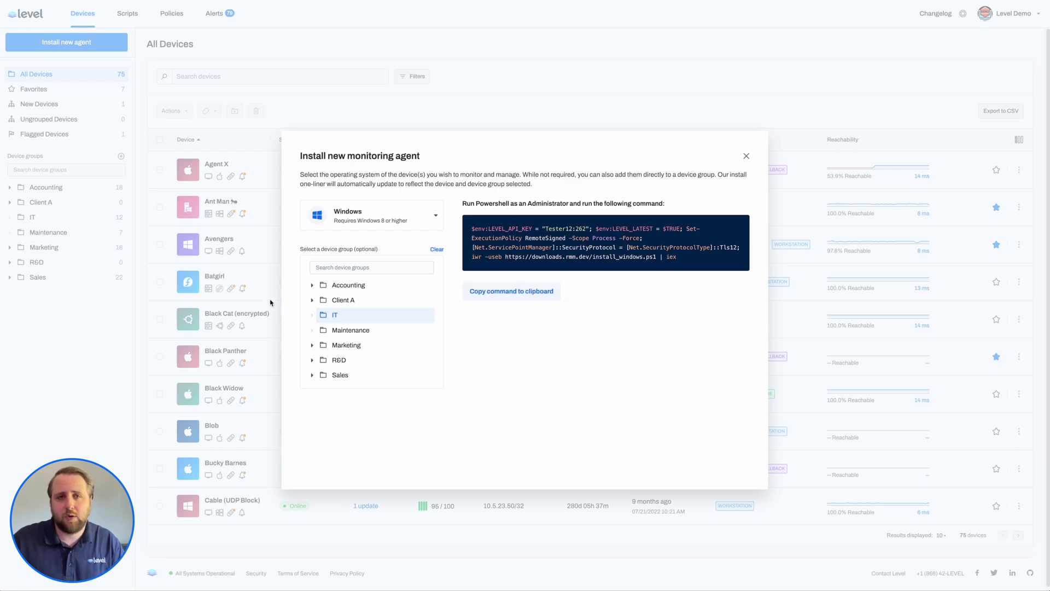
Step: Start a remote control session on the Avengers device and show its system information
{"action": "left_click", "coordinate": [265, 245]}
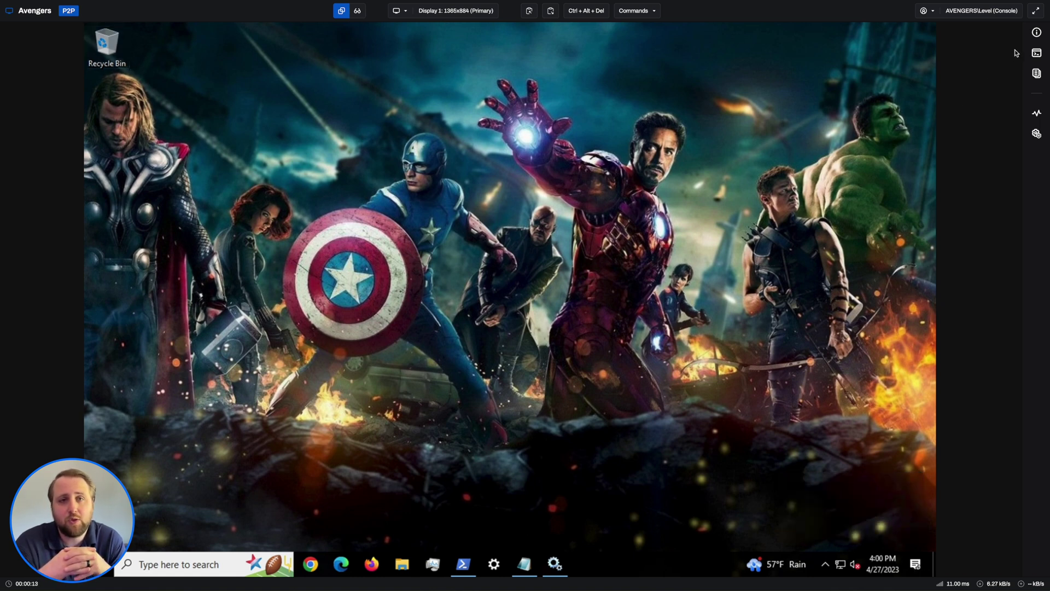
{"action": "left_click", "coordinate": [1033, 33]}
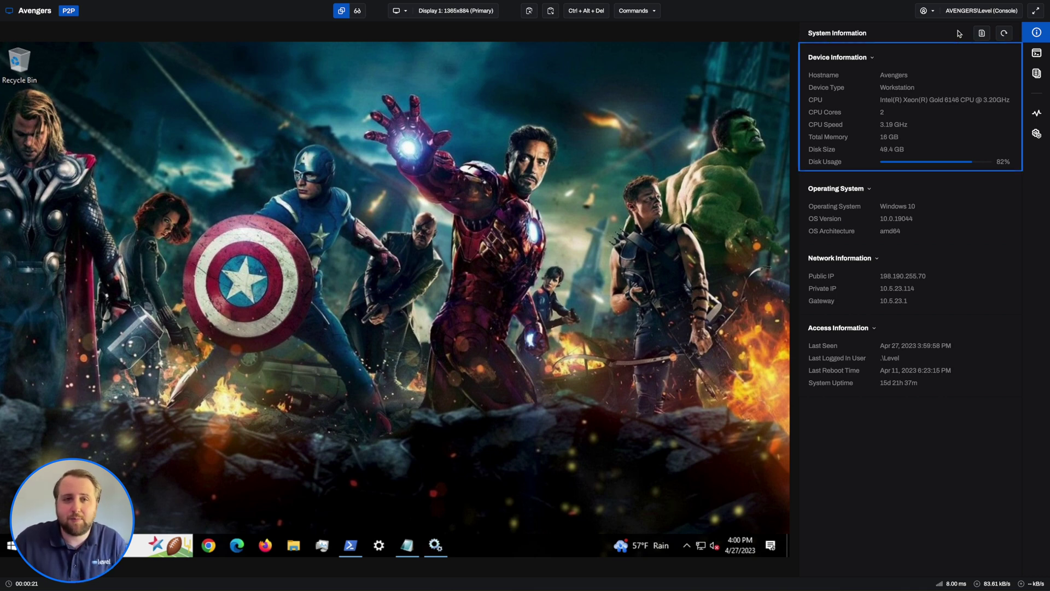
Step: Run ipconfig and pwd in the remote device's PowerShell terminal
{"action": "left_click", "coordinate": [1040, 54]}
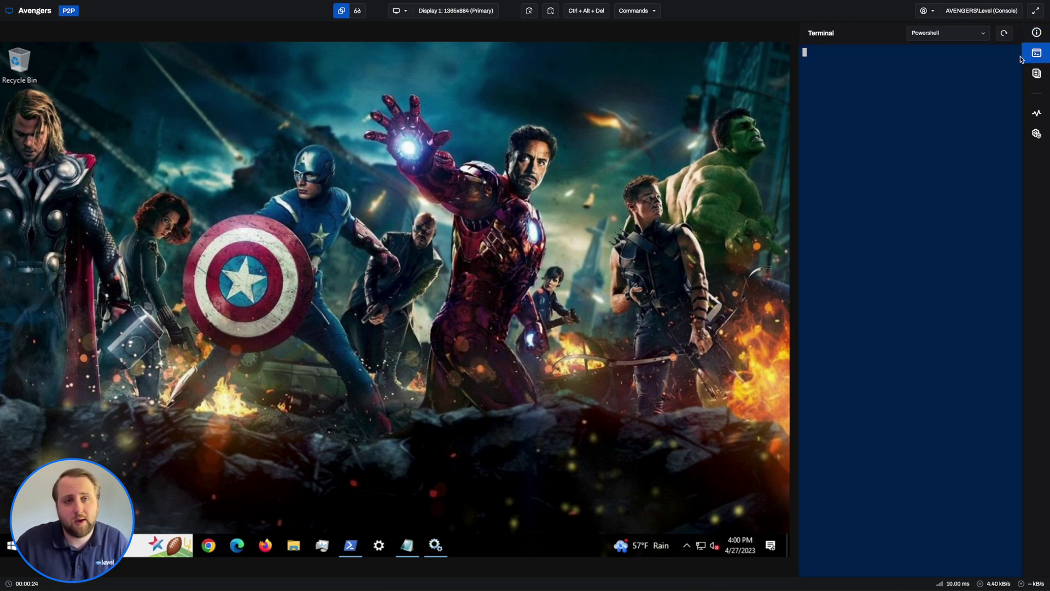
{"action": "type", "text": "ipconfig"}
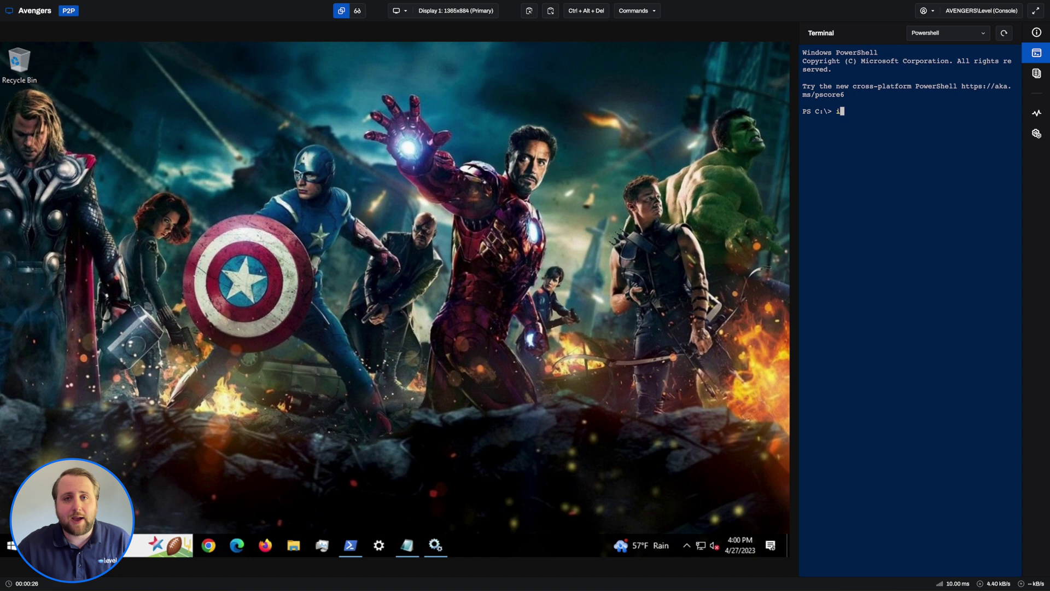
{"action": "key", "text": "Return"}
{"action": "type", "text": "pwd"}
{"action": "key", "text": "Return"}
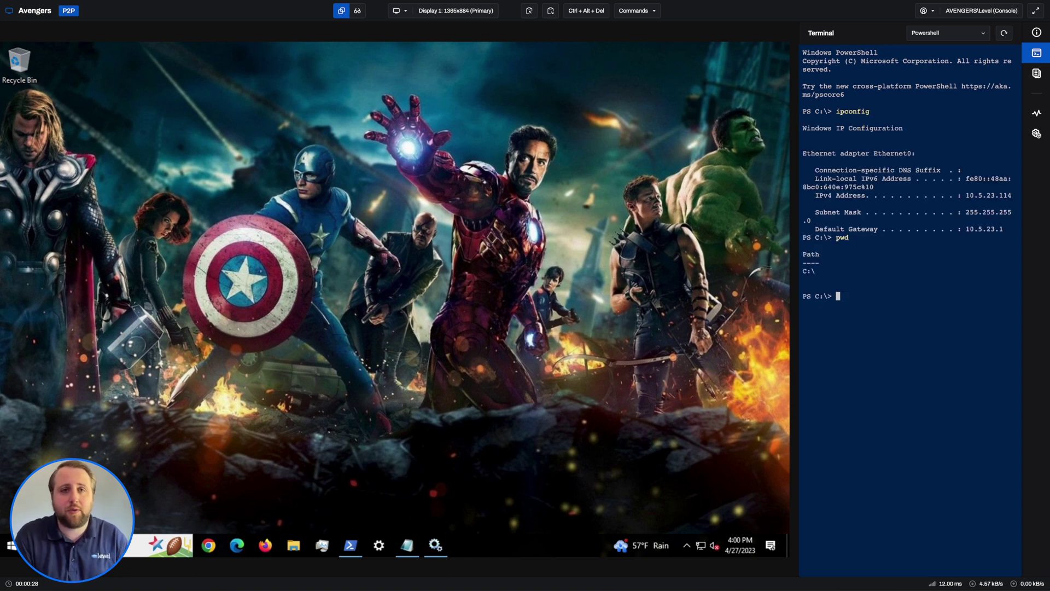
Step: Change the PowerShell terminal's directory to 'C:\Documents and Settings\'
{"action": "type", "text": "cd C:\\bin\\"}
{"action": "key", "text": "Tab"}
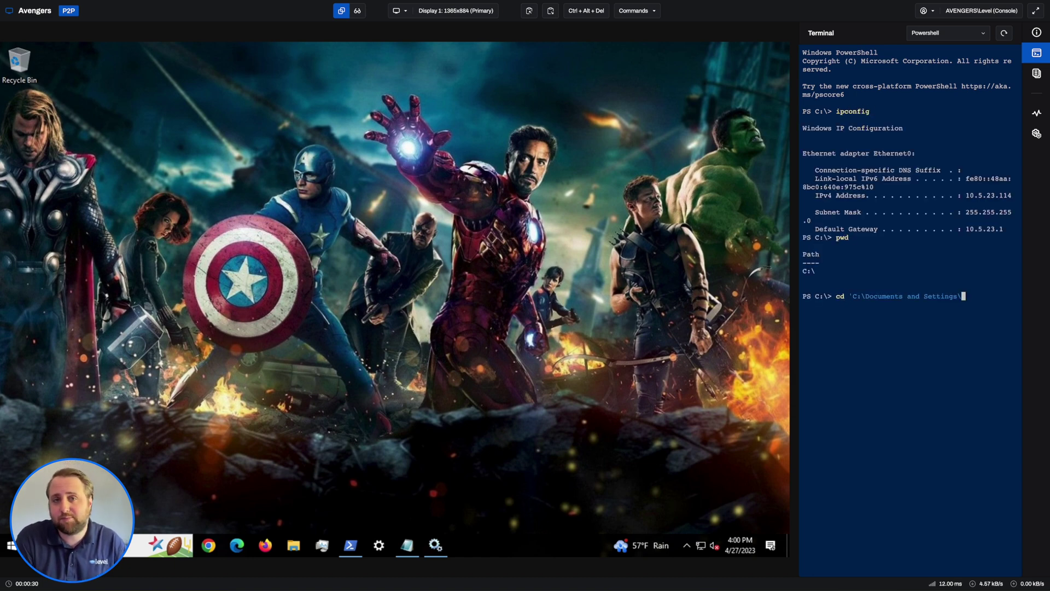
{"action": "key", "text": "Return"}
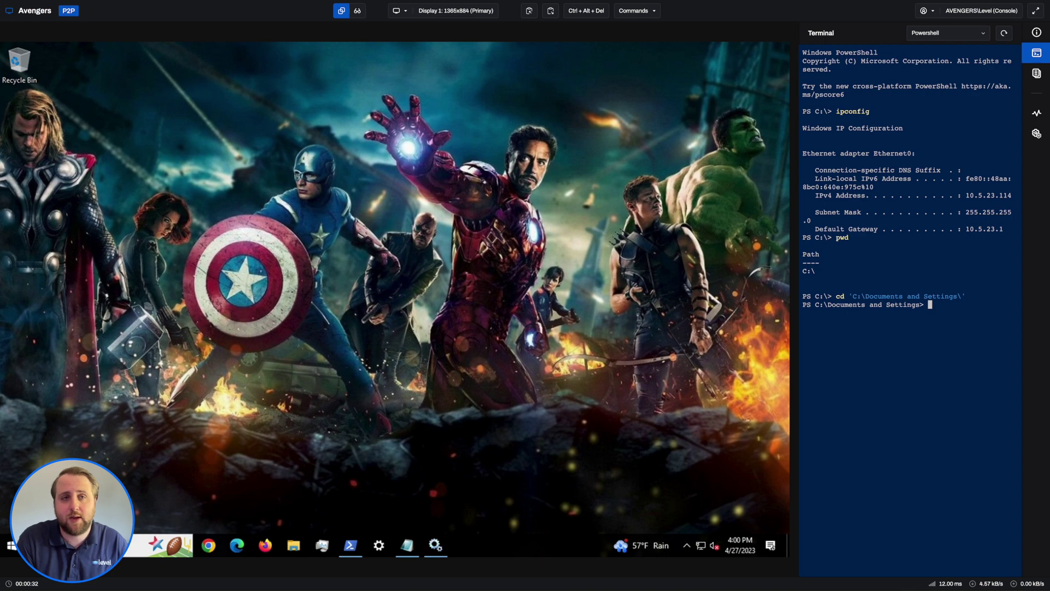
Step: Browse the remote device's files to the Desktop folder under C:\Users\Level
{"action": "left_click", "coordinate": [1037, 73]}
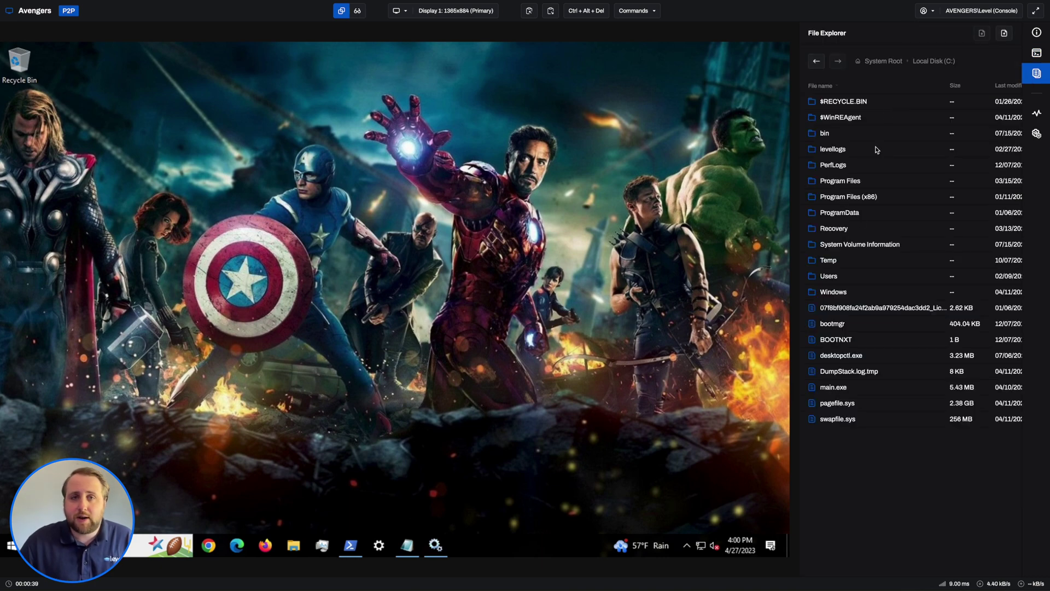
{"action": "double_click", "coordinate": [839, 275]}
{"action": "double_click", "coordinate": [835, 116]}
{"action": "left_click", "coordinate": [836, 199]}
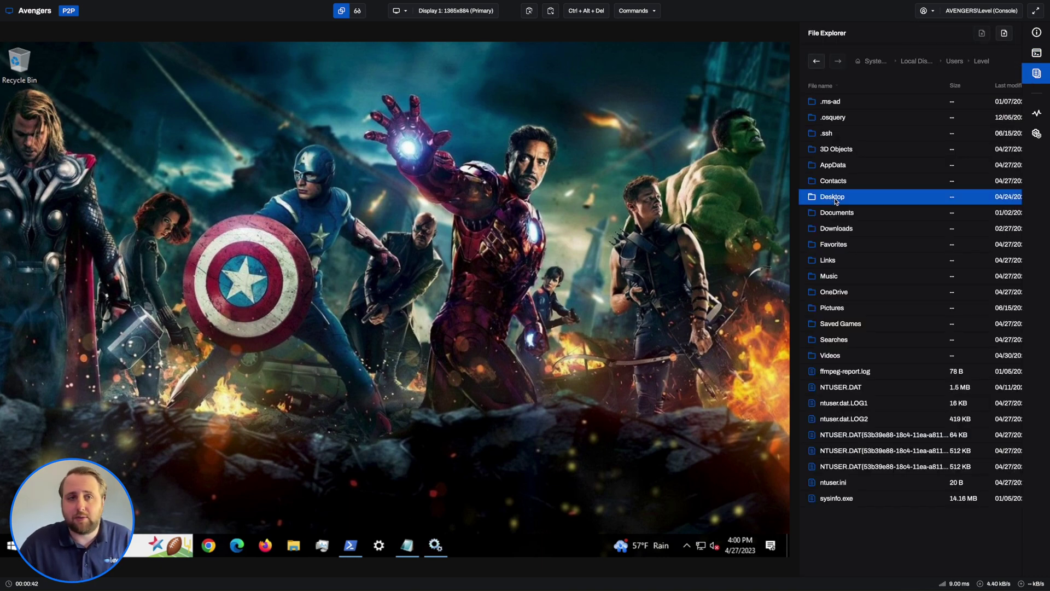
{"action": "double_click", "coordinate": [835, 200]}
Step: Upload example.png to the remote Desktop folder, dismiss the transfer list and select the uploaded file
{"action": "left_click_drag", "start_coordinate": [931, 172], "coordinate": [916, 149]}
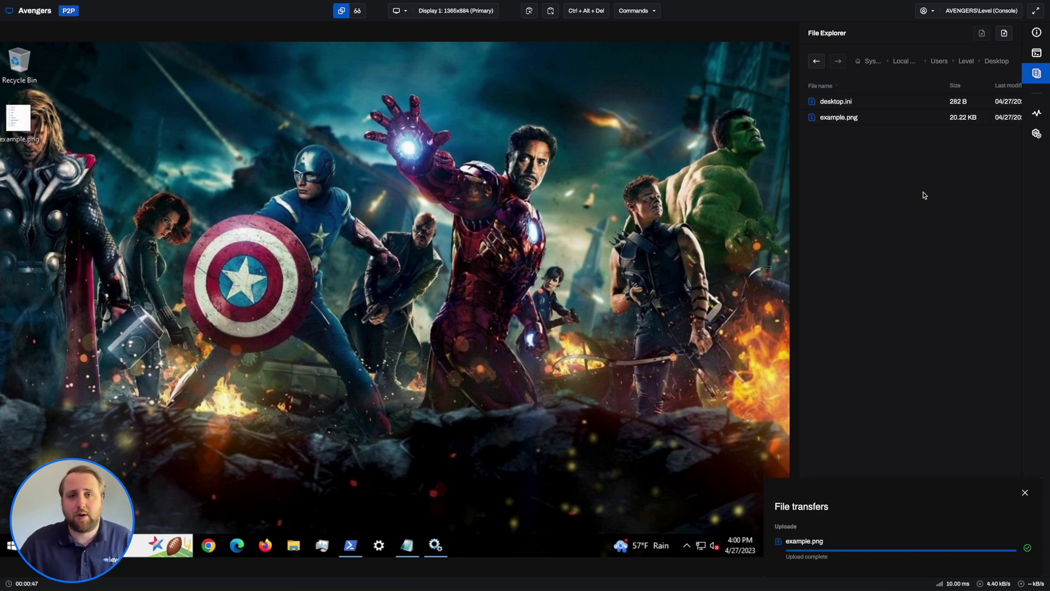
{"action": "left_click", "coordinate": [1025, 493]}
{"action": "double_click", "coordinate": [856, 122]}
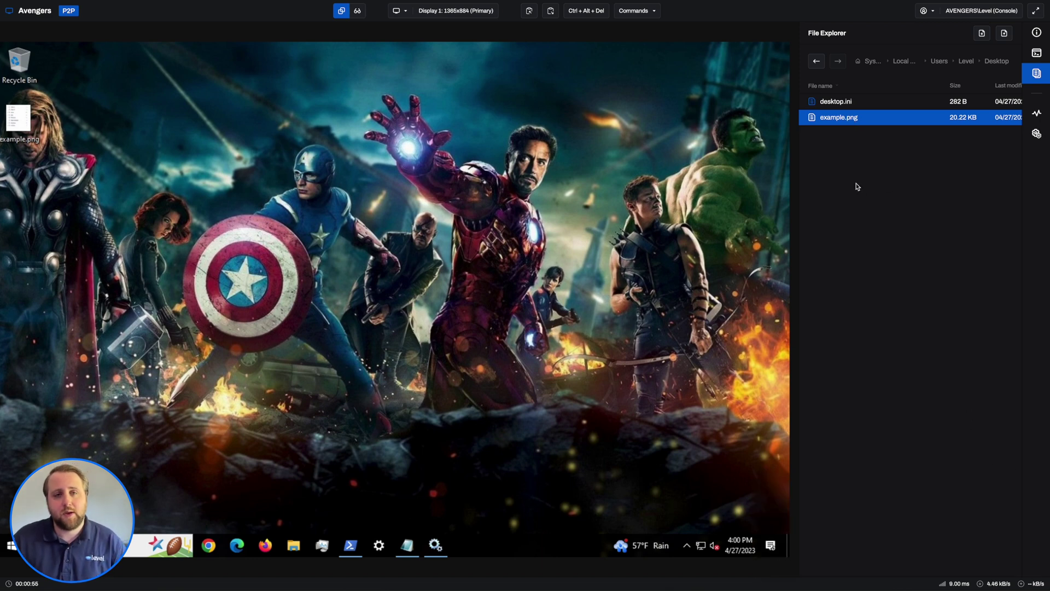
Step: Find the Print Spooler among the remote device's services by searching "spoo" and restart it
{"action": "left_click", "coordinate": [1036, 134]}
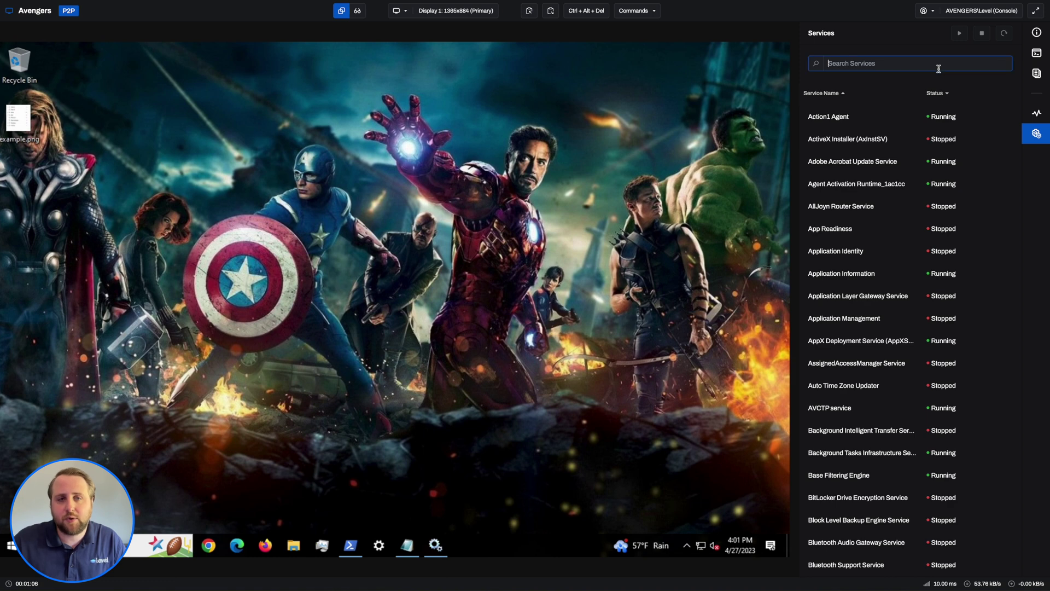
{"action": "type", "text": "spoo"}
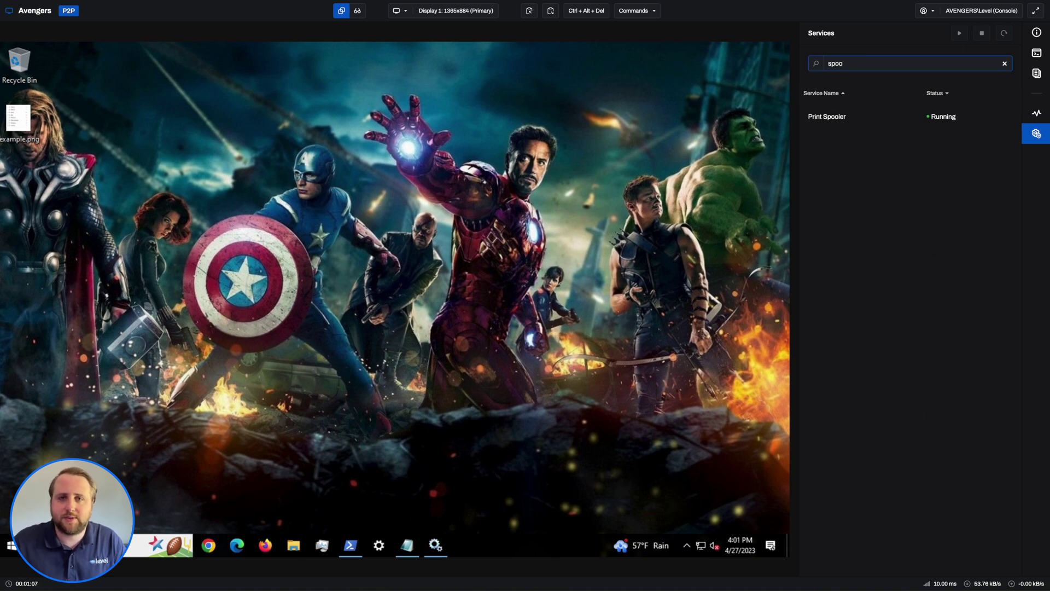
{"action": "left_click", "coordinate": [930, 116]}
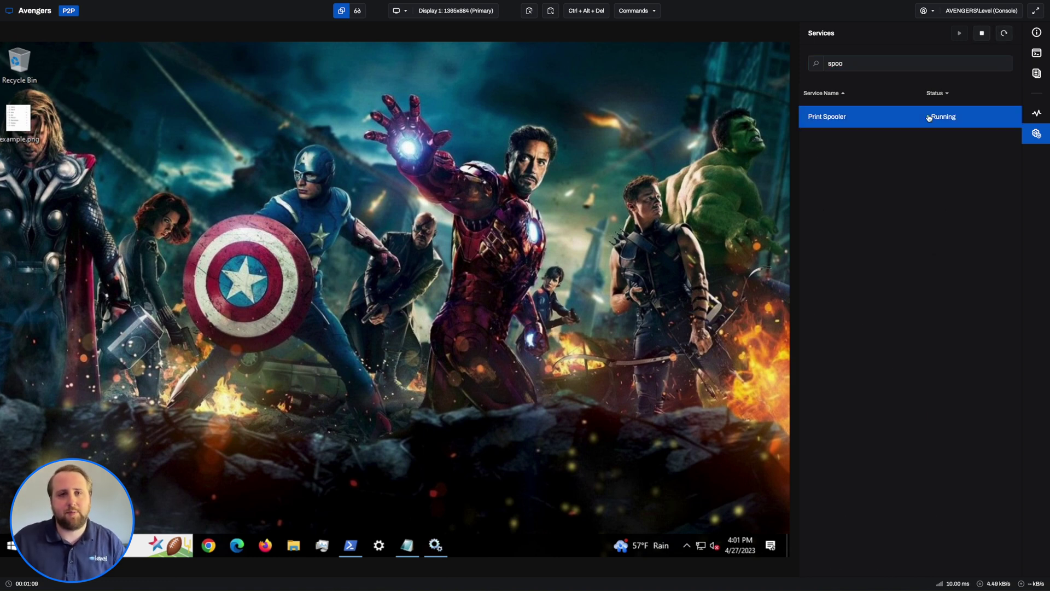
{"action": "left_click", "coordinate": [1005, 34]}
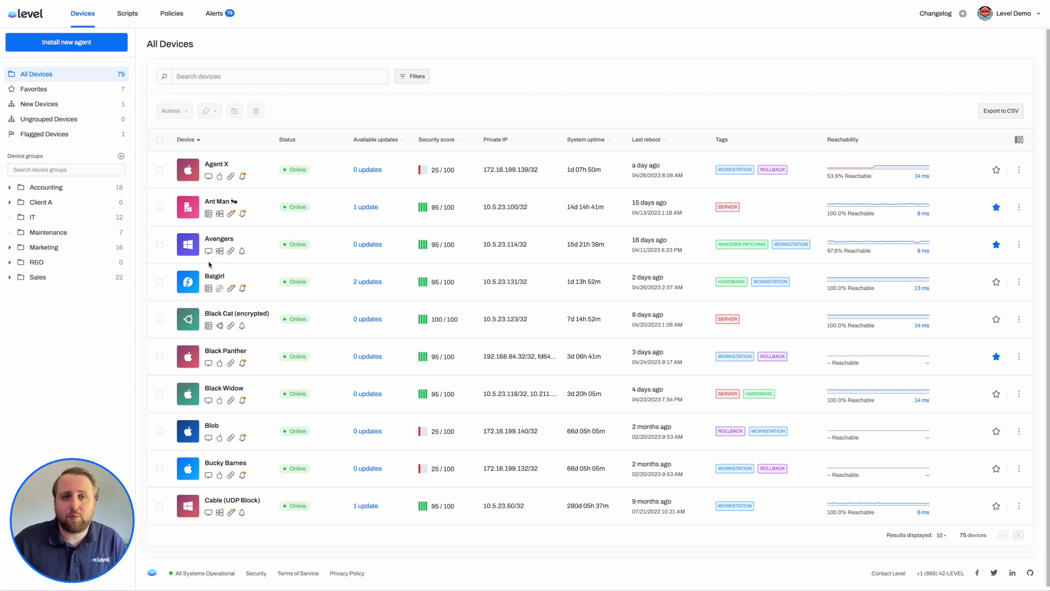
{"action": "left_click", "coordinate": [188, 245]}
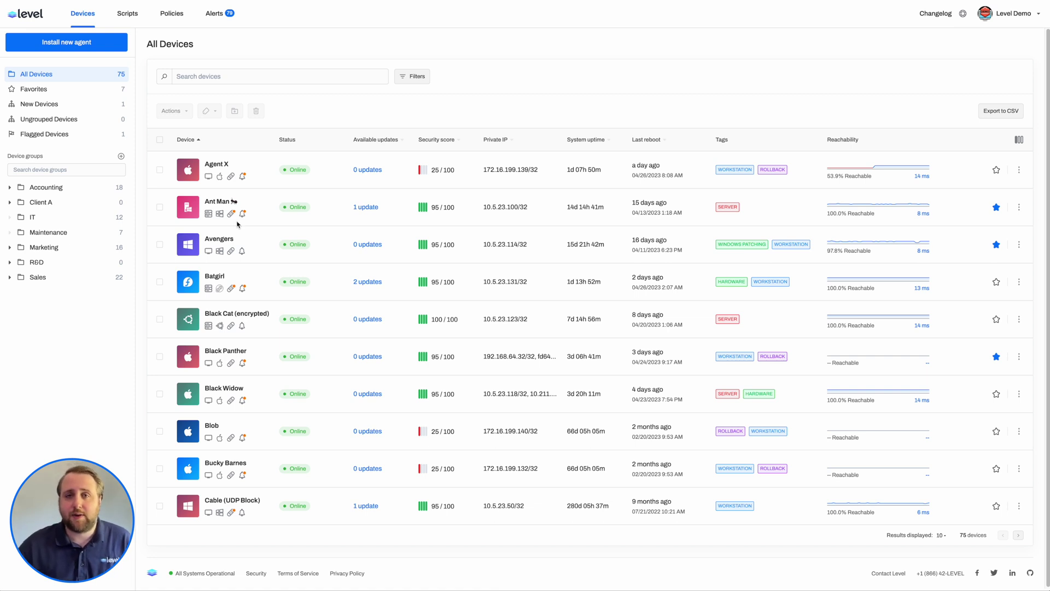
Step: Examine the Ant Man device's overview, including its active alerts and recent sessions, and its system hardware details
{"action": "left_click", "coordinate": [218, 202]}
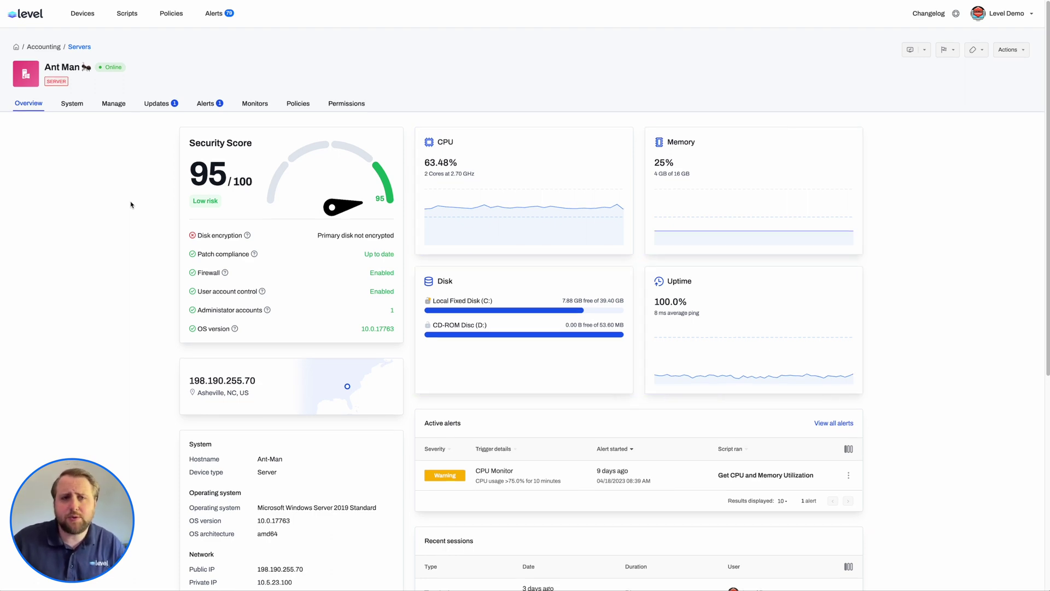
{"action": "scroll", "coordinate": [131, 205], "scroll_direction": "down", "scroll_amount": 6}
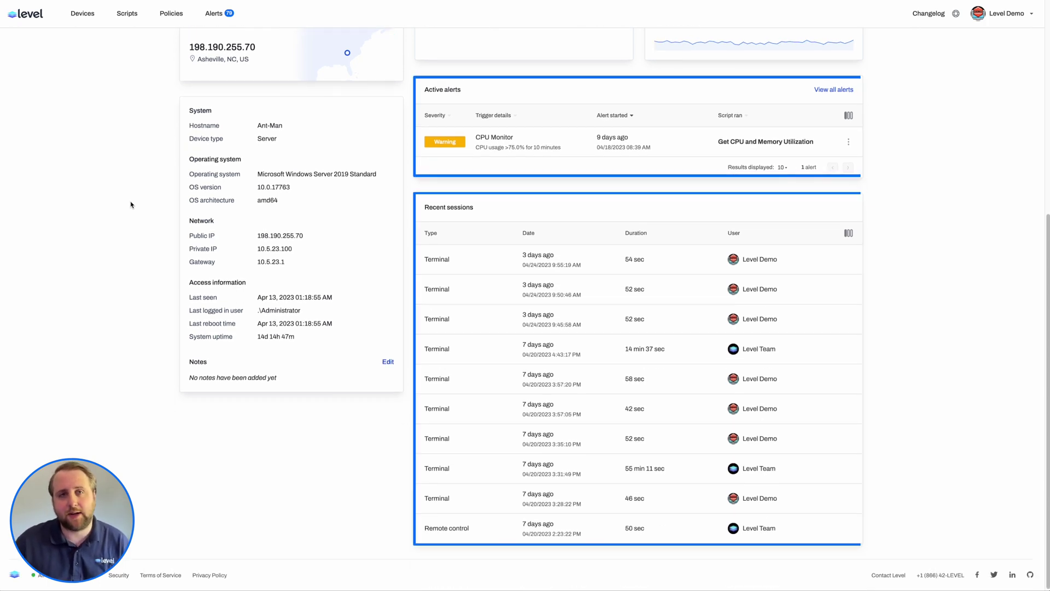
{"action": "scroll", "coordinate": [131, 204], "scroll_direction": "up", "scroll_amount": 6}
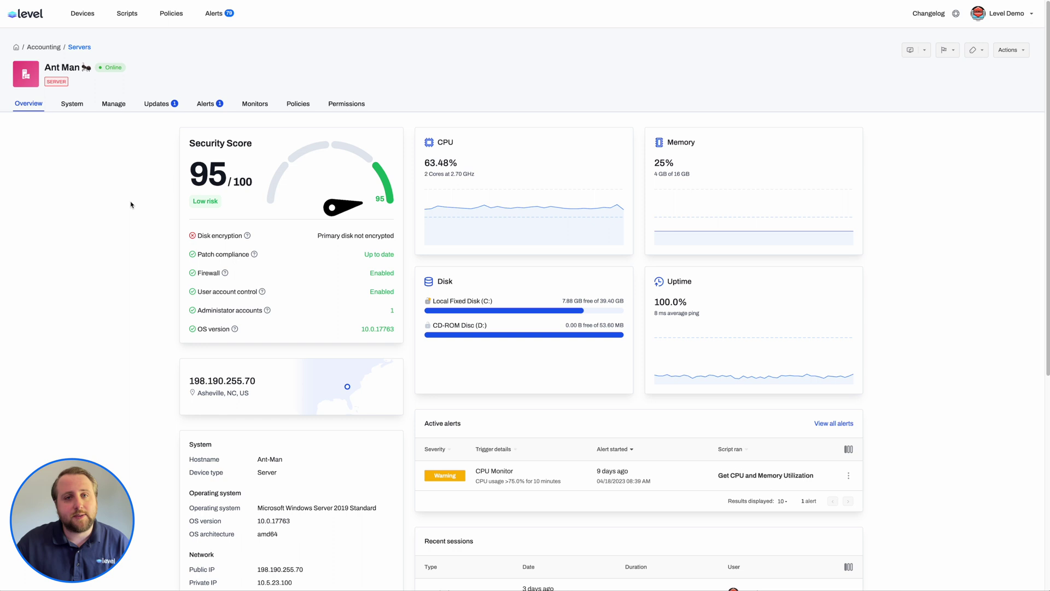
{"action": "left_click", "coordinate": [75, 105]}
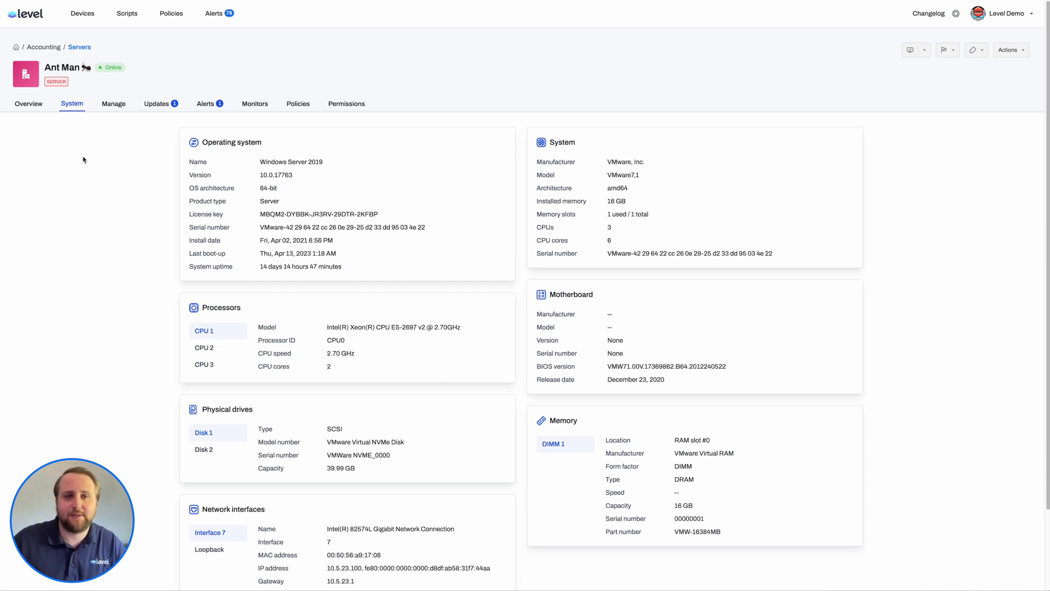
Step: Search the Ant Man device's managed processes for "expl"
{"action": "left_click", "coordinate": [105, 110]}
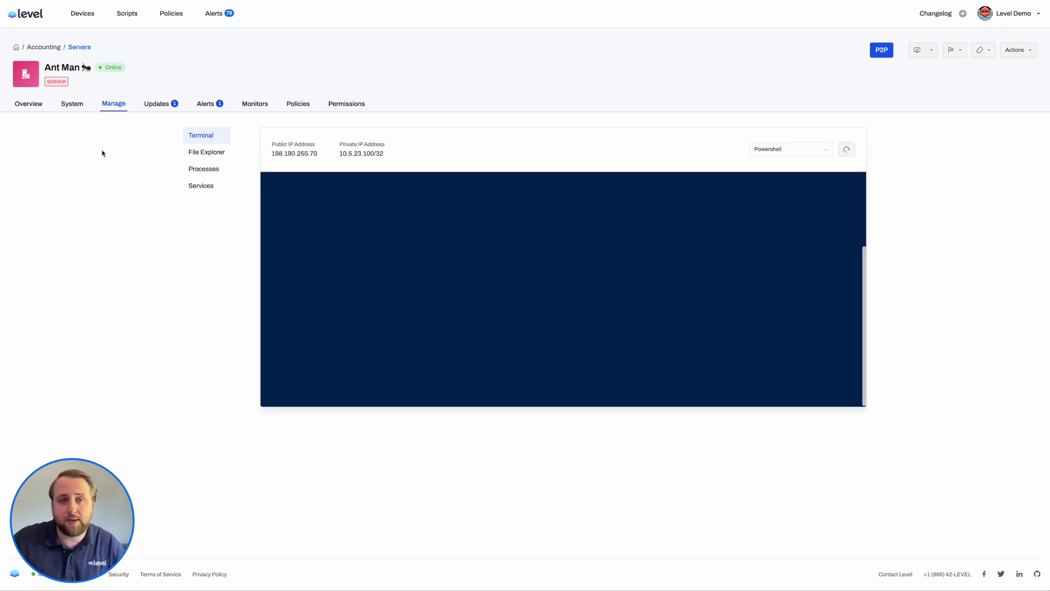
{"action": "left_click", "coordinate": [183, 174]}
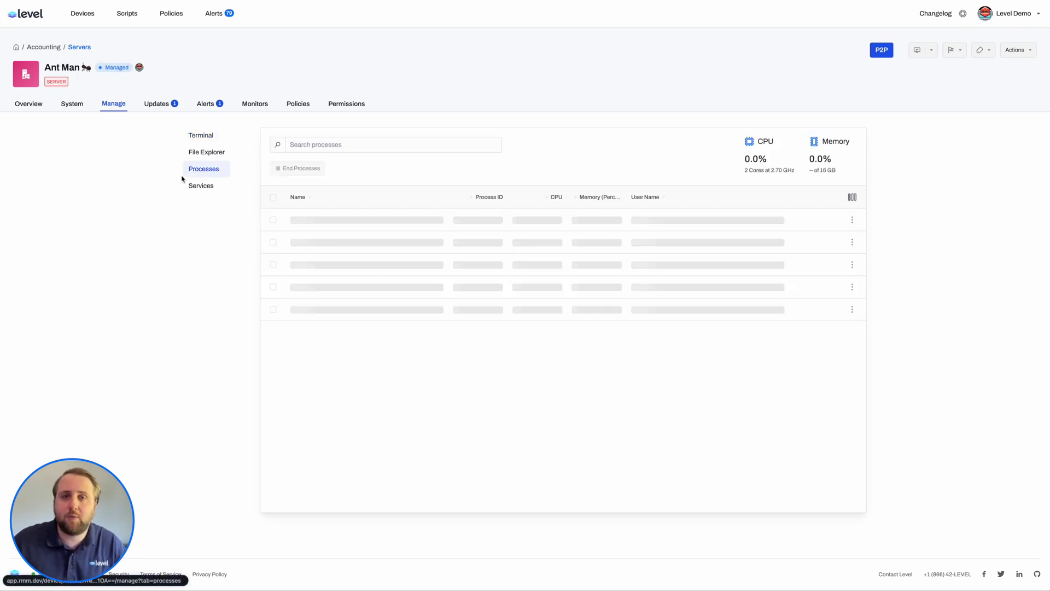
{"action": "left_click", "coordinate": [307, 147]}
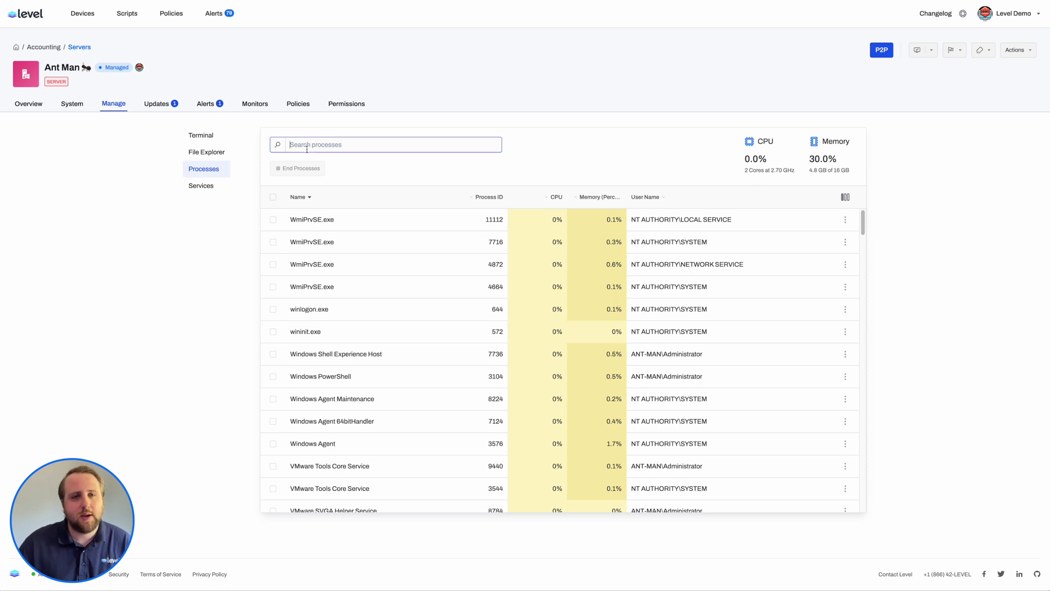
{"action": "type", "text": "expl"}
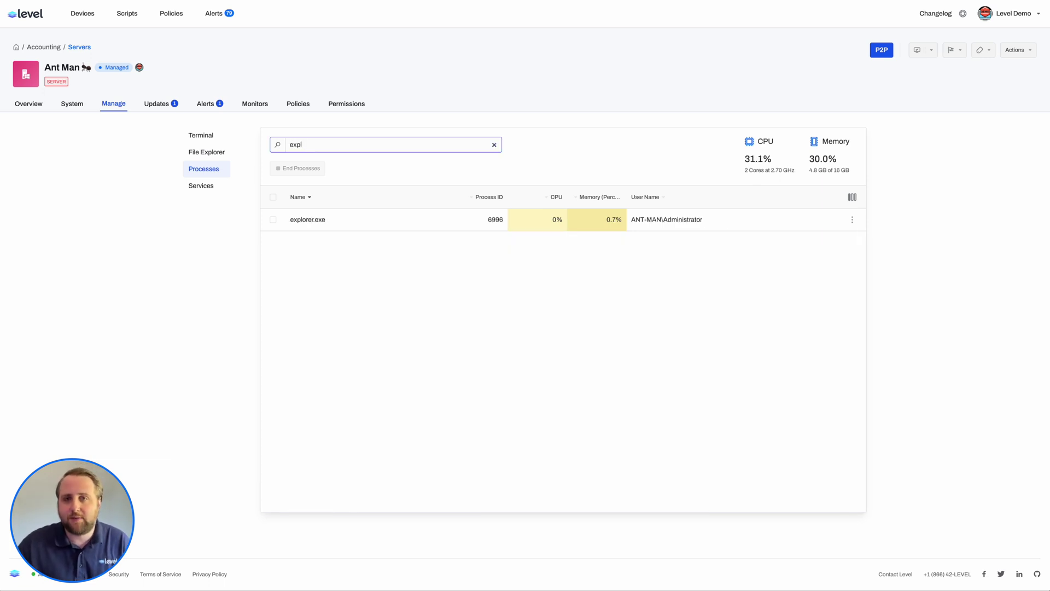
Step: Select the explorer.exe process in the filtered list
{"action": "left_click", "coordinate": [273, 220]}
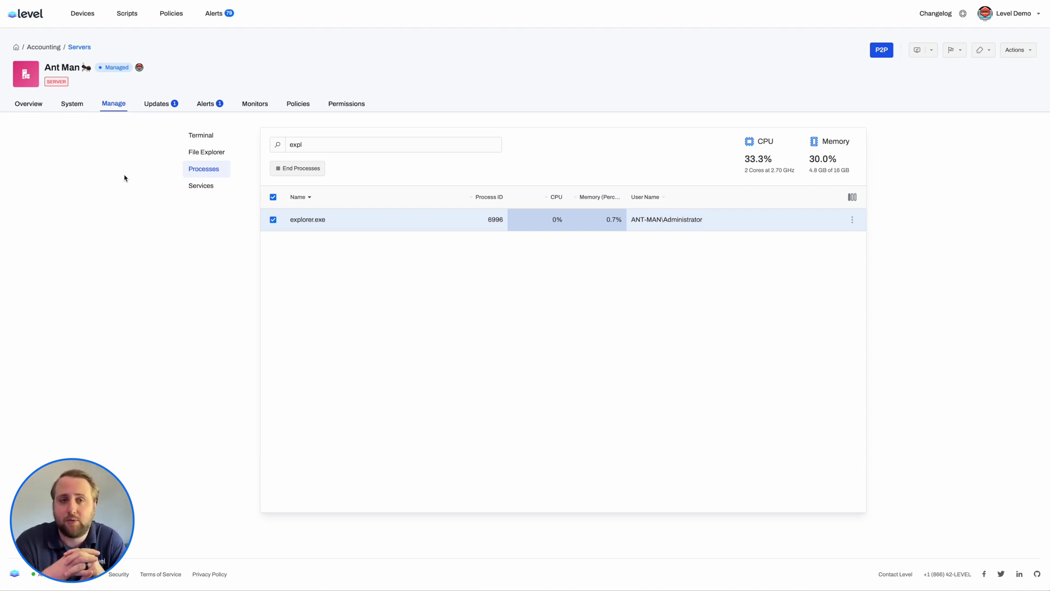
Step: Examine Ant Man's available updates, its update history and the output of the most recent update log
{"action": "left_click", "coordinate": [157, 108]}
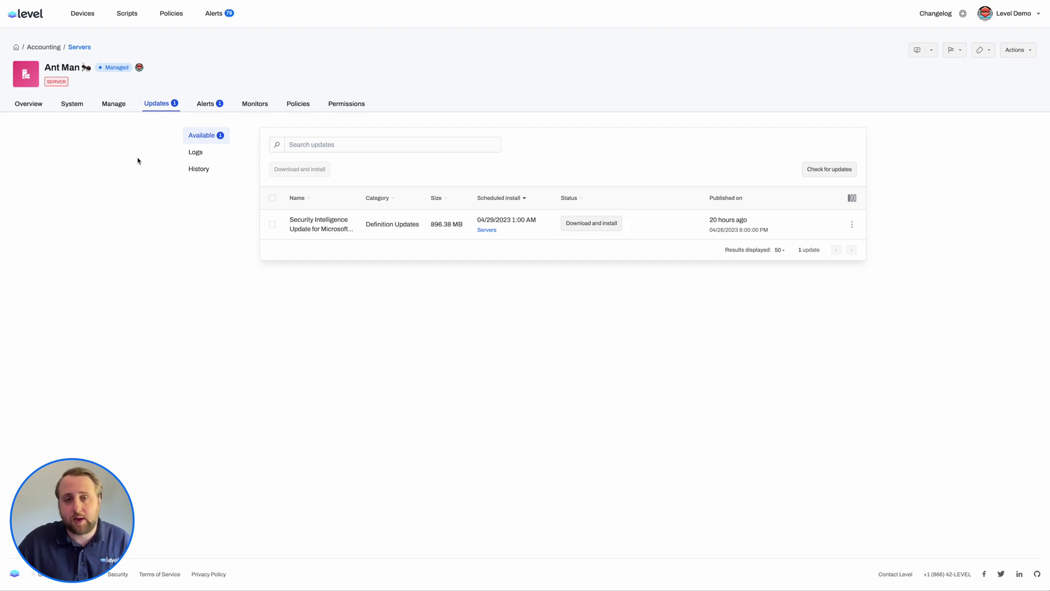
{"action": "left_click", "coordinate": [192, 172]}
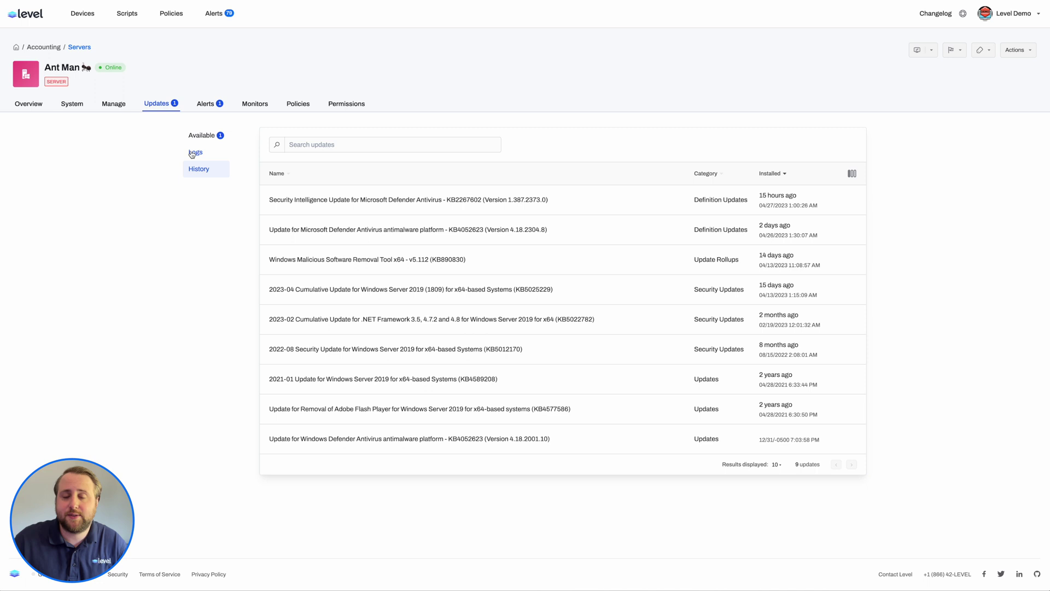
{"action": "left_click", "coordinate": [193, 153]}
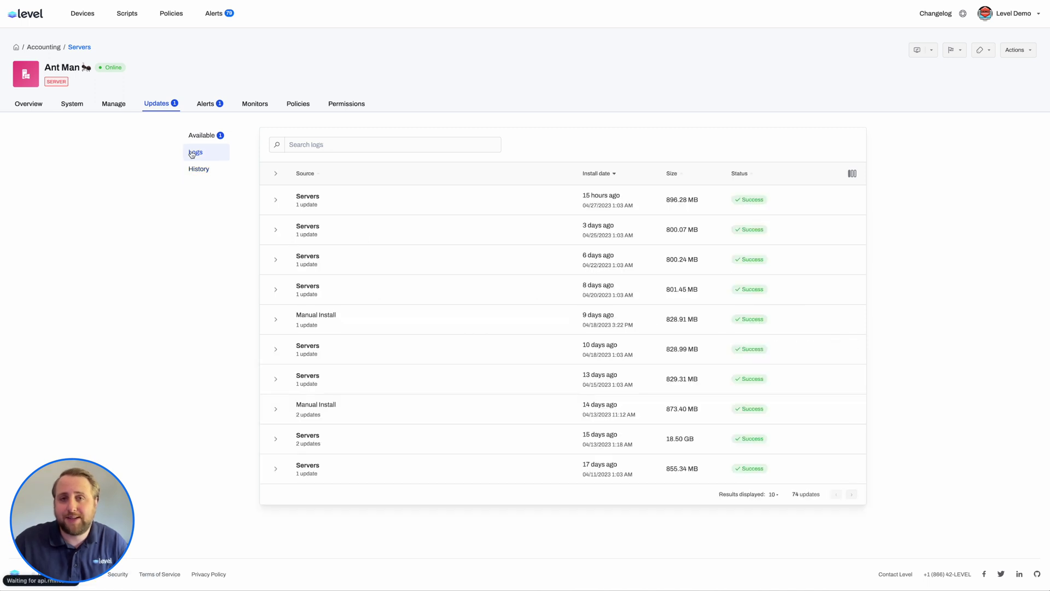
{"action": "left_click", "coordinate": [275, 201]}
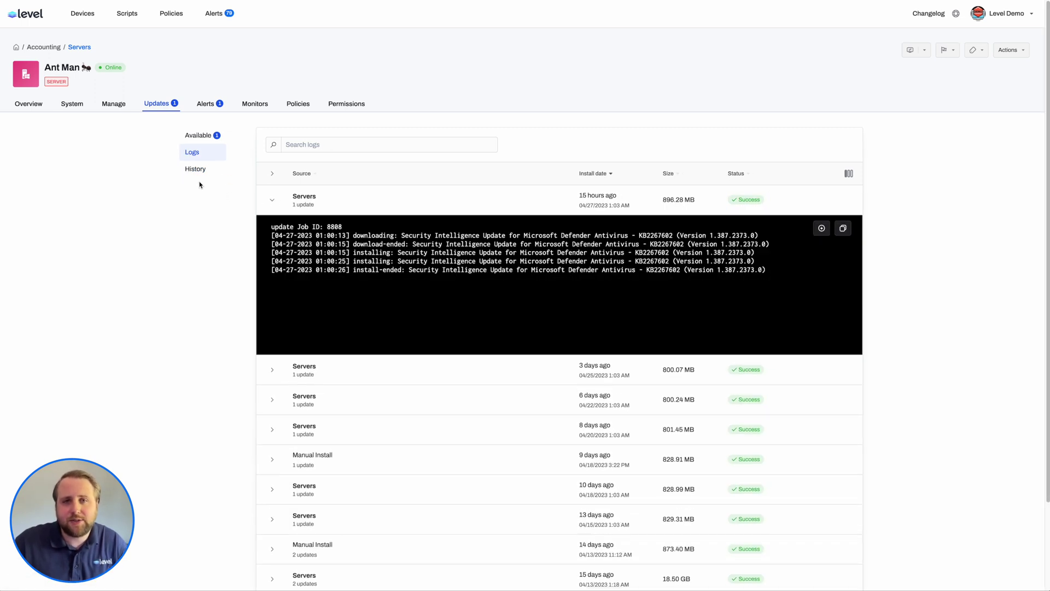
{"action": "left_click", "coordinate": [193, 136]}
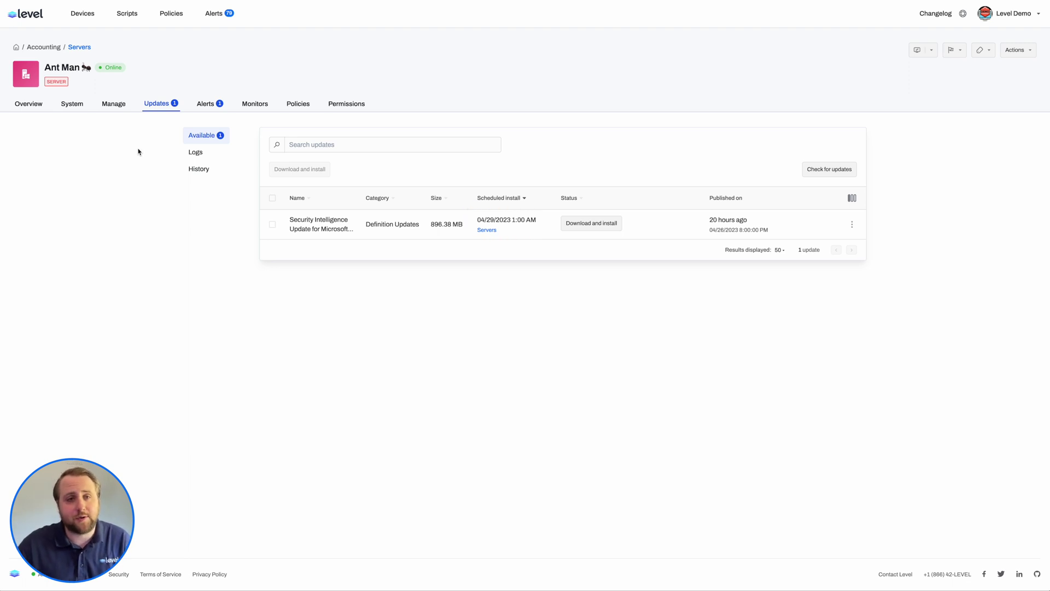
Step: Examine Ant Man's active and resolved alerts
{"action": "left_click", "coordinate": [204, 107]}
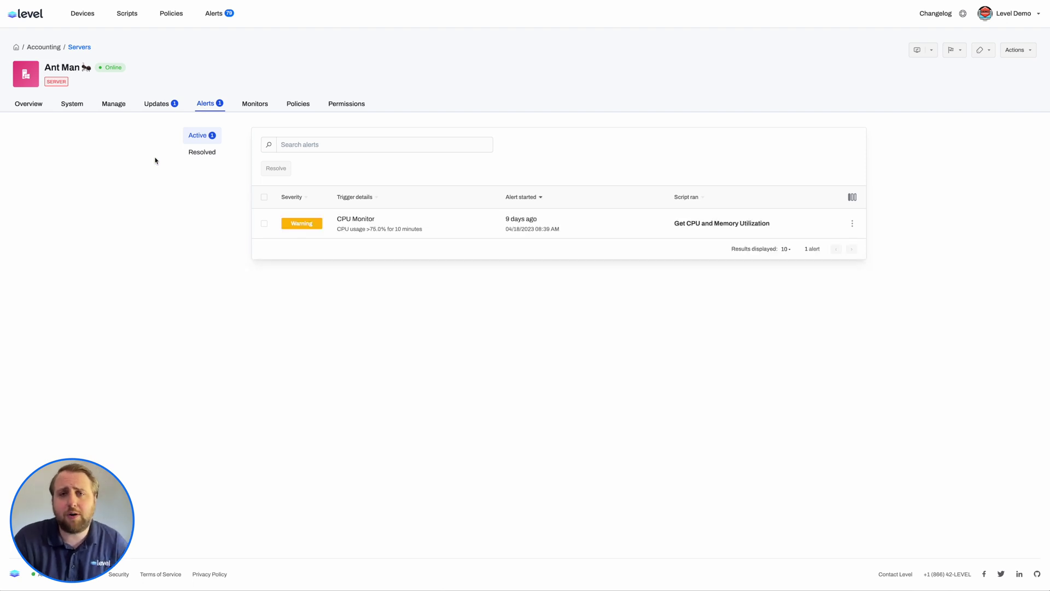
{"action": "left_click", "coordinate": [190, 153]}
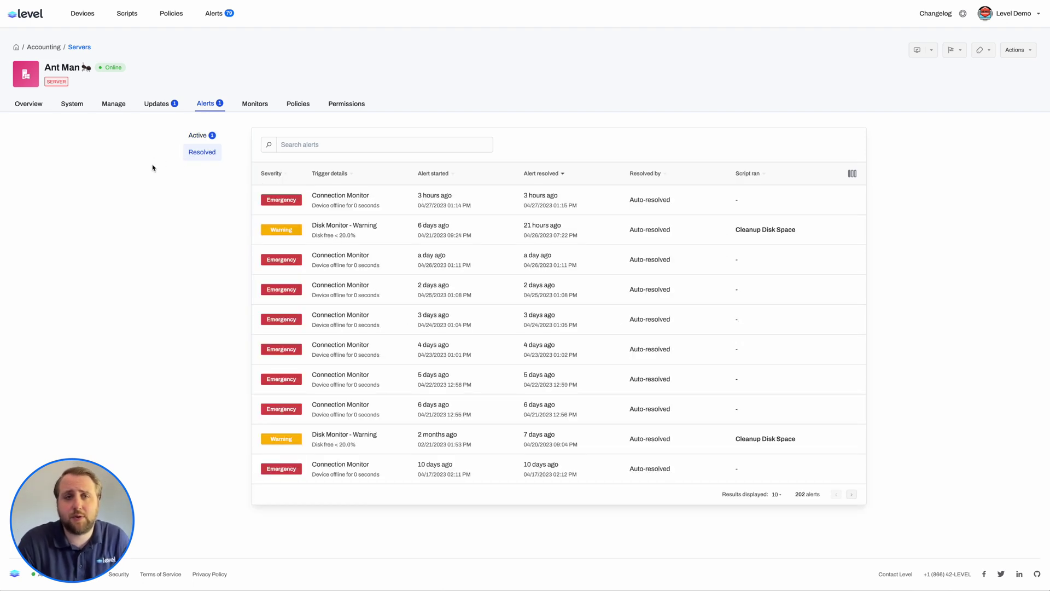
{"action": "left_click", "coordinate": [200, 137]}
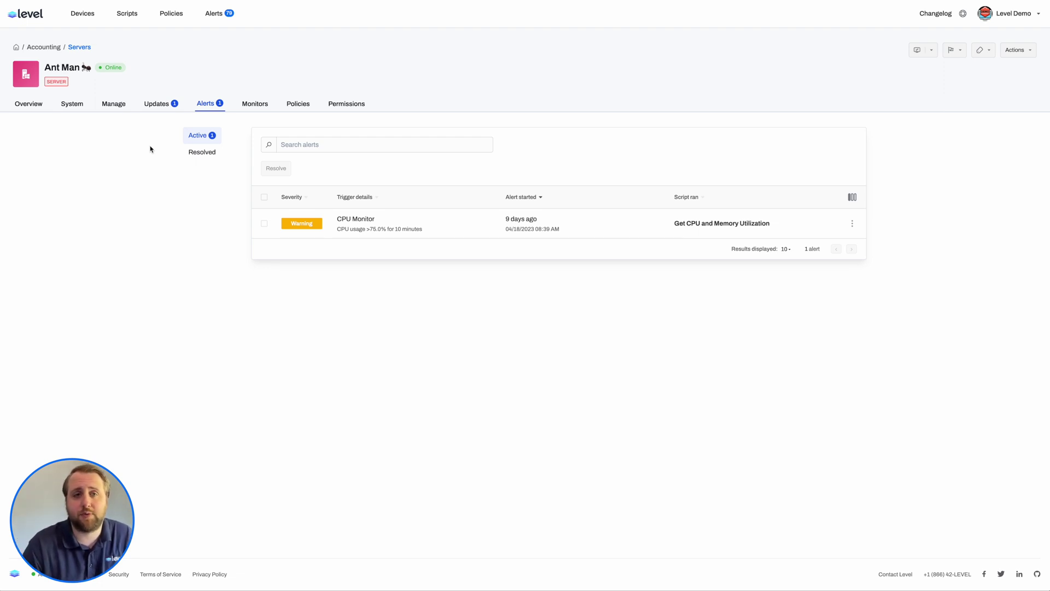
Step: Enable notifications for both triggered and resolved alerts on Ant Man's Disk Monitor - Critical and save the monitor
{"action": "left_click", "coordinate": [255, 103]}
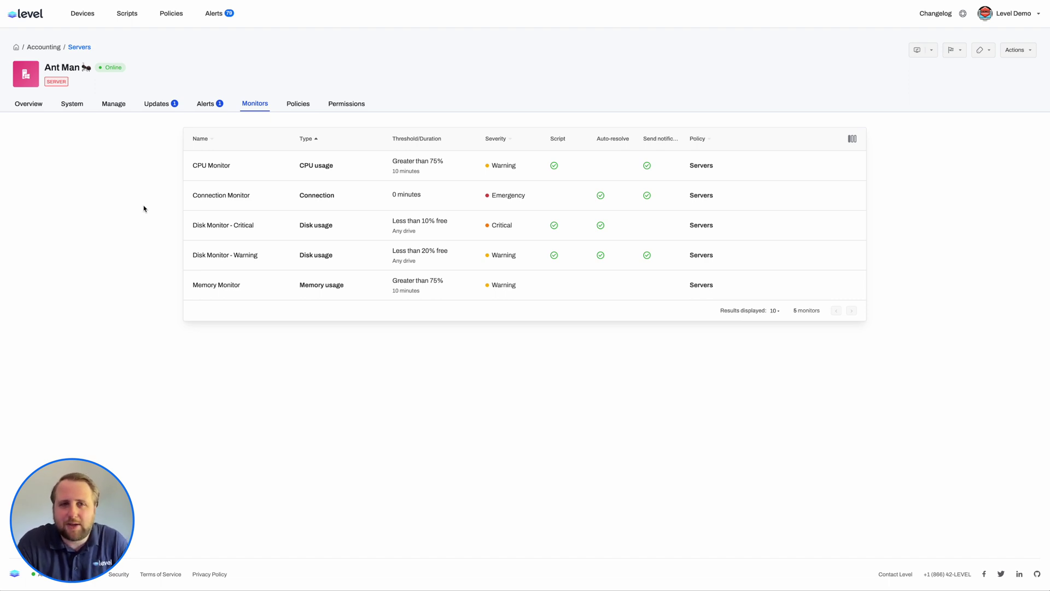
{"action": "left_click", "coordinate": [210, 227]}
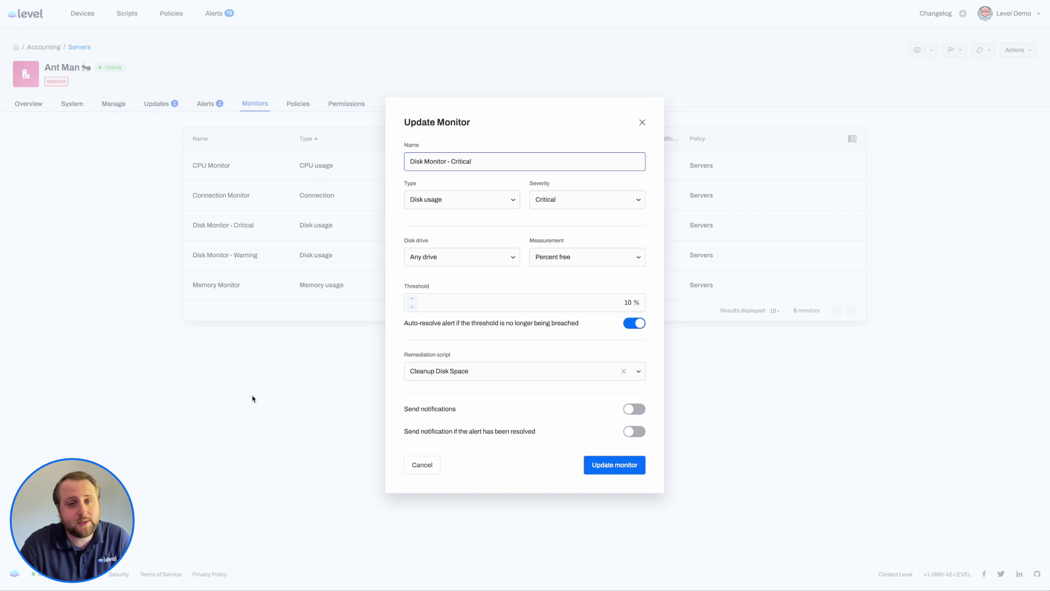
{"action": "left_click", "coordinate": [634, 409]}
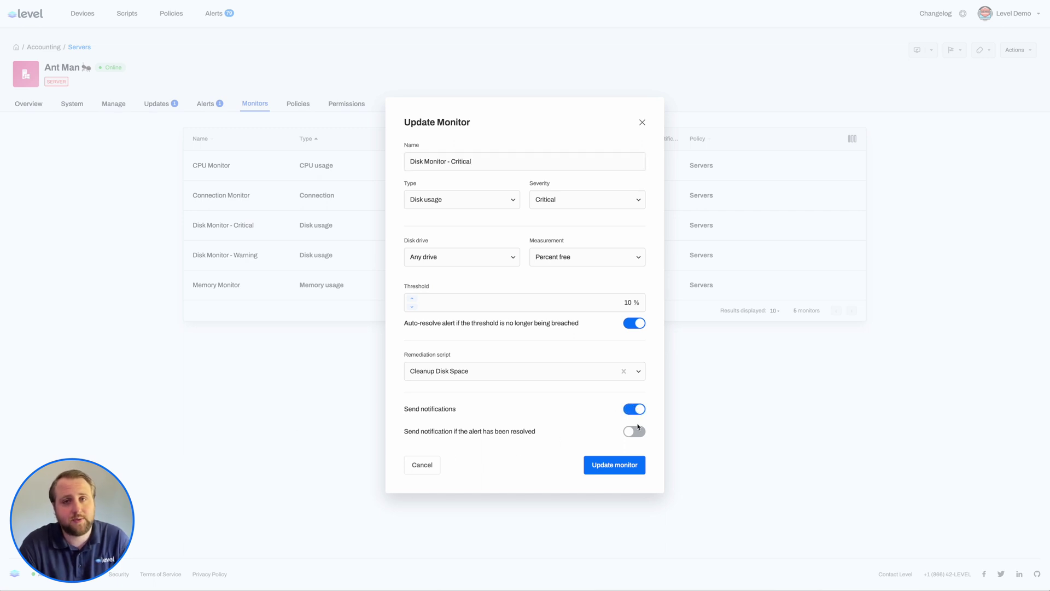
{"action": "left_click", "coordinate": [637, 432]}
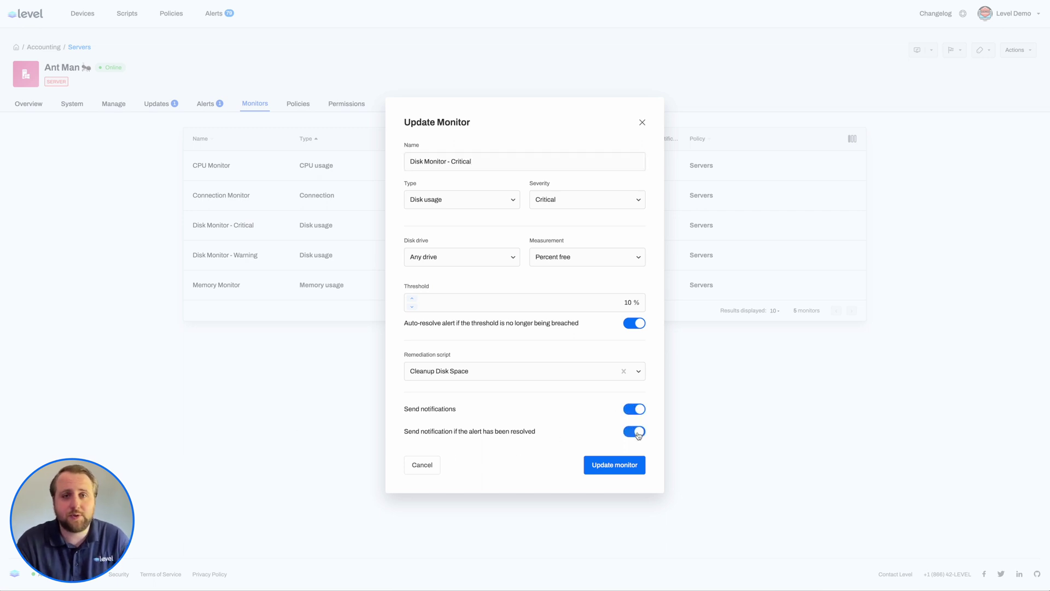
{"action": "left_click", "coordinate": [629, 472]}
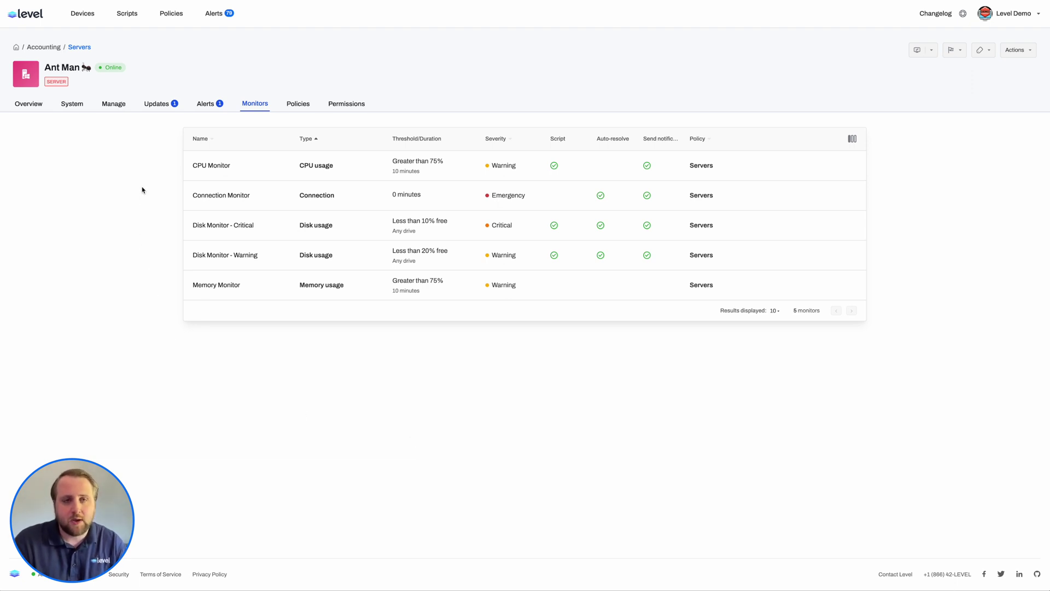
Step: Assign the Exchange tag to Ant Man while reviewing its policies, and view the device's user permissions
{"action": "left_click", "coordinate": [299, 104]}
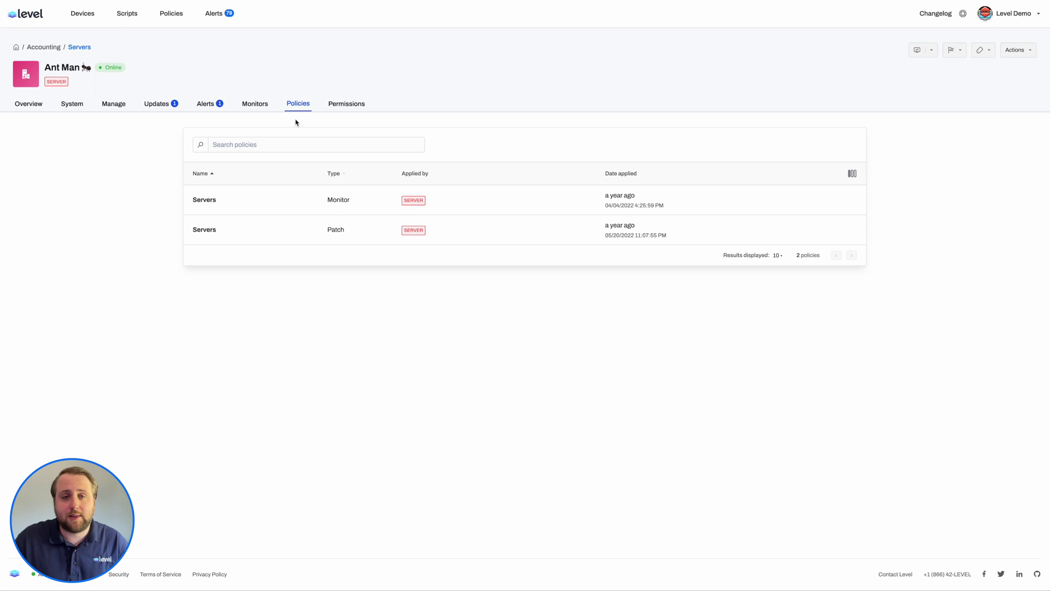
{"action": "left_click", "coordinate": [982, 51]}
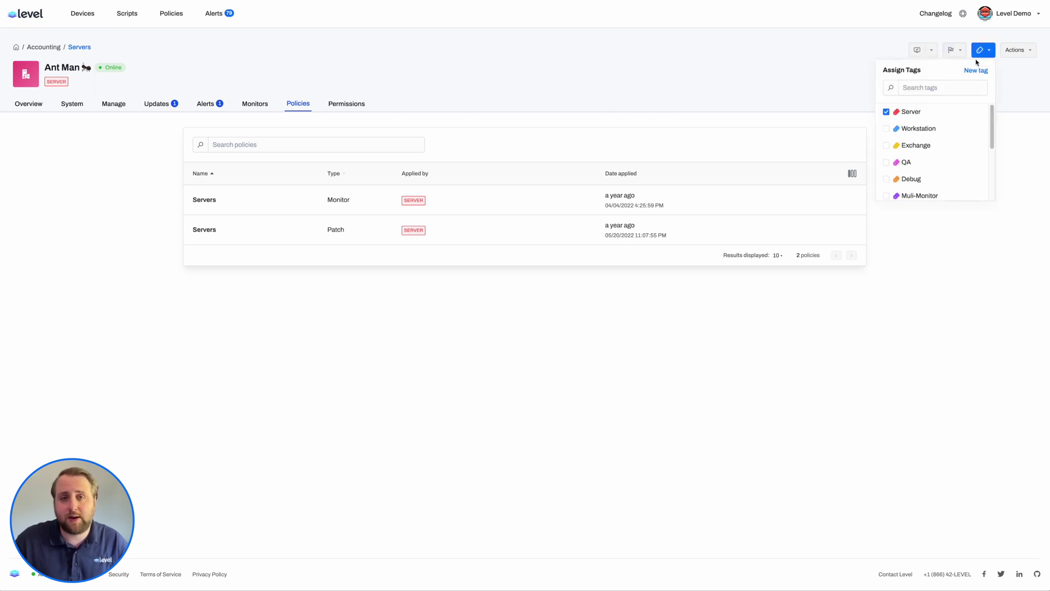
{"action": "left_click", "coordinate": [886, 147]}
{"action": "left_click", "coordinate": [523, 114]}
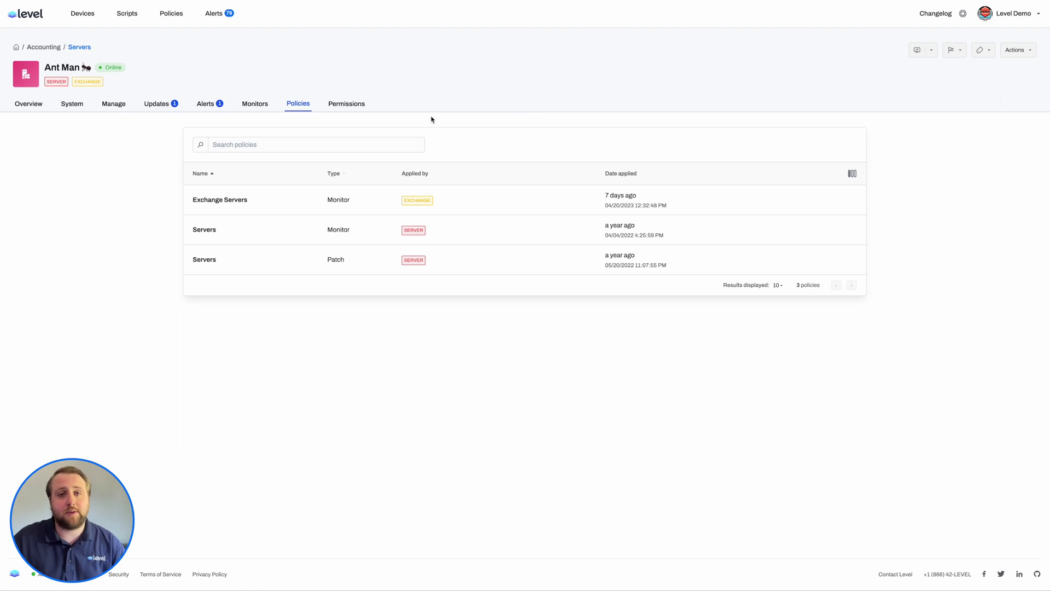
{"action": "left_click", "coordinate": [359, 105]}
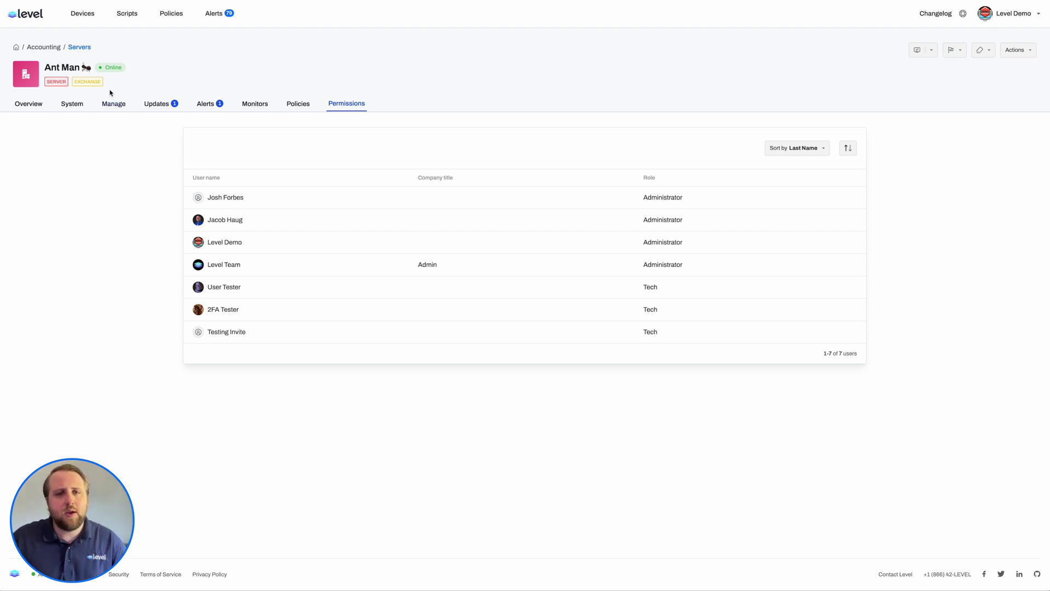
Step: Filter the full device list by the Windows platform
{"action": "left_click", "coordinate": [83, 20]}
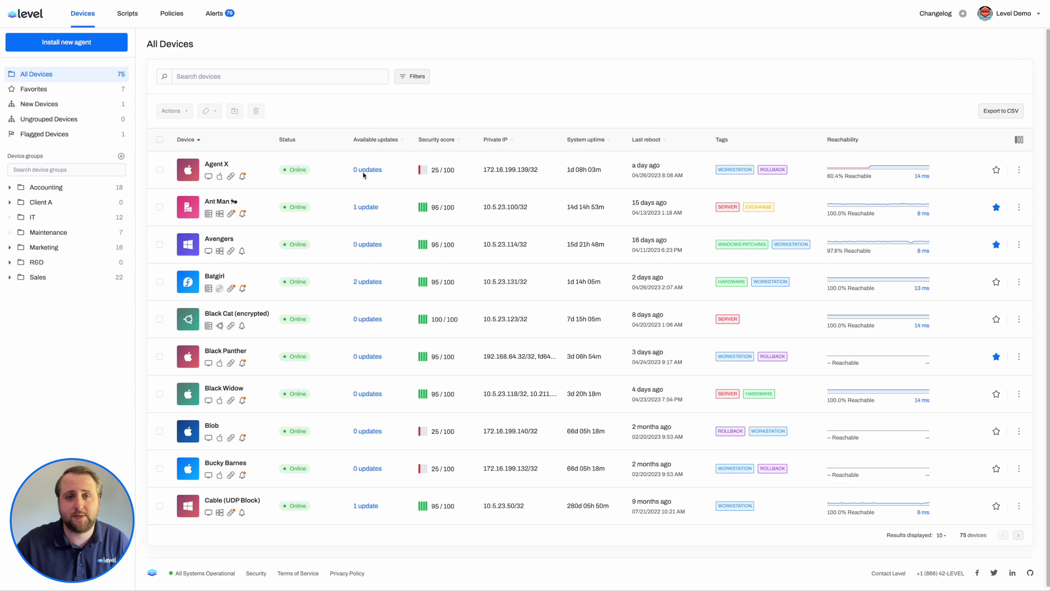
{"action": "left_click", "coordinate": [405, 78]}
{"action": "left_click", "coordinate": [405, 92]}
{"action": "left_click", "coordinate": [264, 114]}
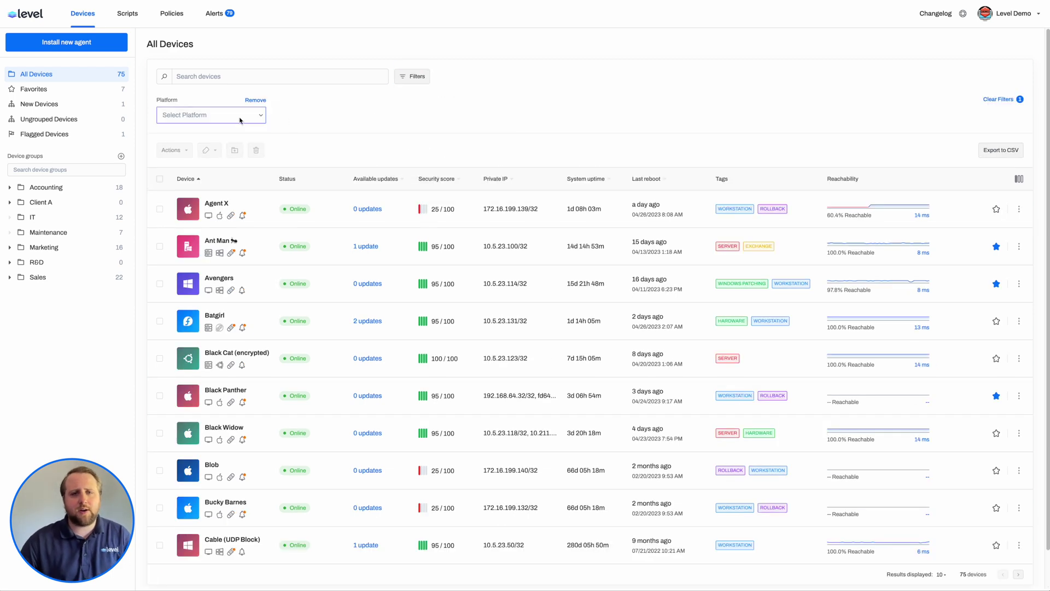
{"action": "left_click", "coordinate": [207, 204]}
{"action": "left_click", "coordinate": [343, 129]}
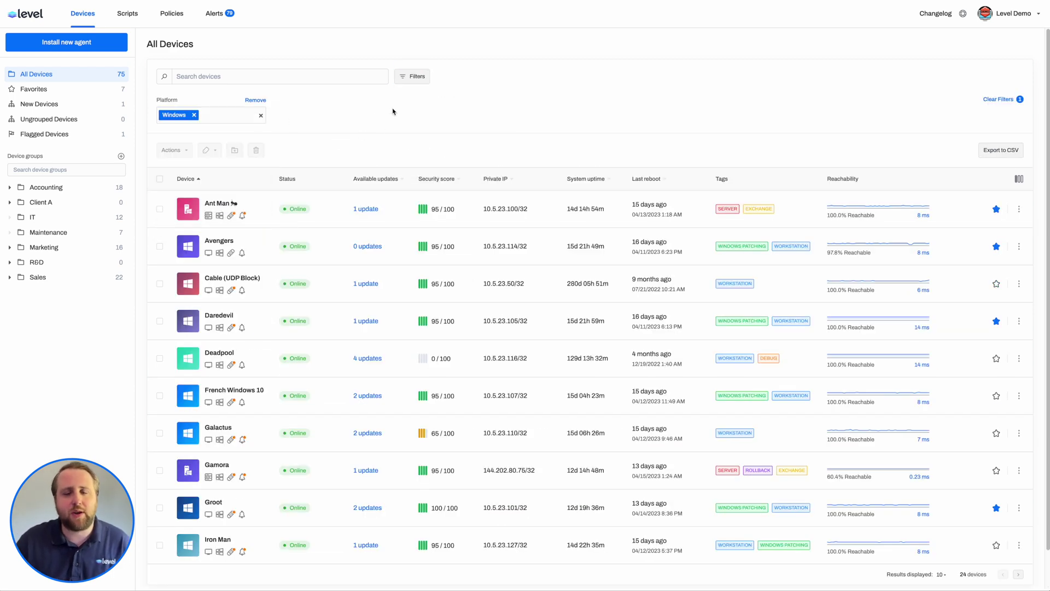
Step: Add a status filter to the device list that keeps only Online devices
{"action": "left_click", "coordinate": [412, 77]}
{"action": "left_click", "coordinate": [422, 127]}
{"action": "left_click", "coordinate": [335, 119]}
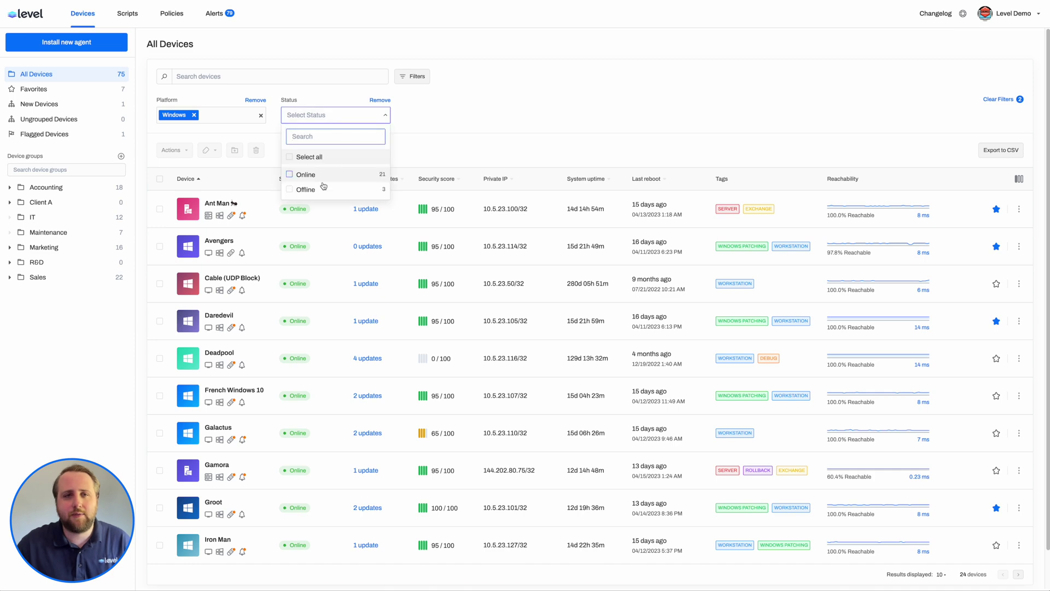
{"action": "left_click", "coordinate": [325, 180]}
{"action": "left_click", "coordinate": [424, 109]}
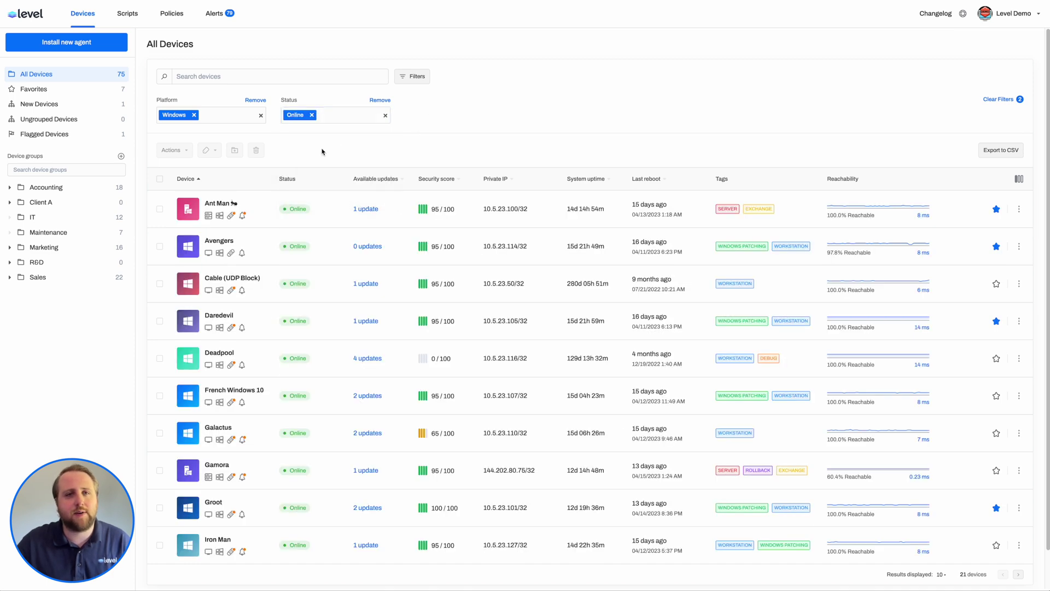
Step: Execute a new PowerShell script named "get ip information" containing ipconfig on all devices that match the filters
{"action": "left_click", "coordinate": [159, 179]}
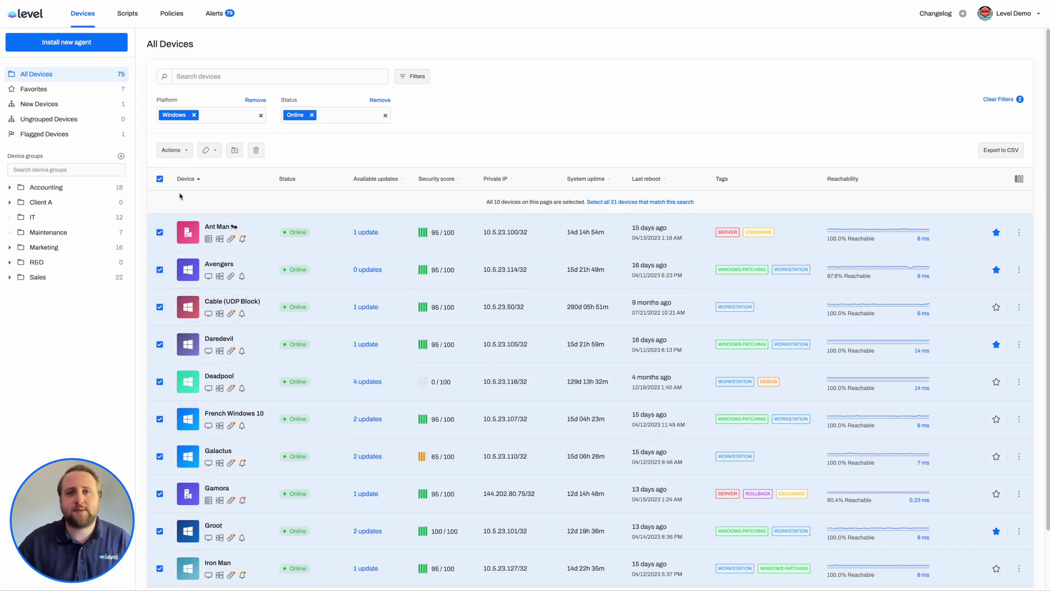
{"action": "left_click", "coordinate": [601, 204]}
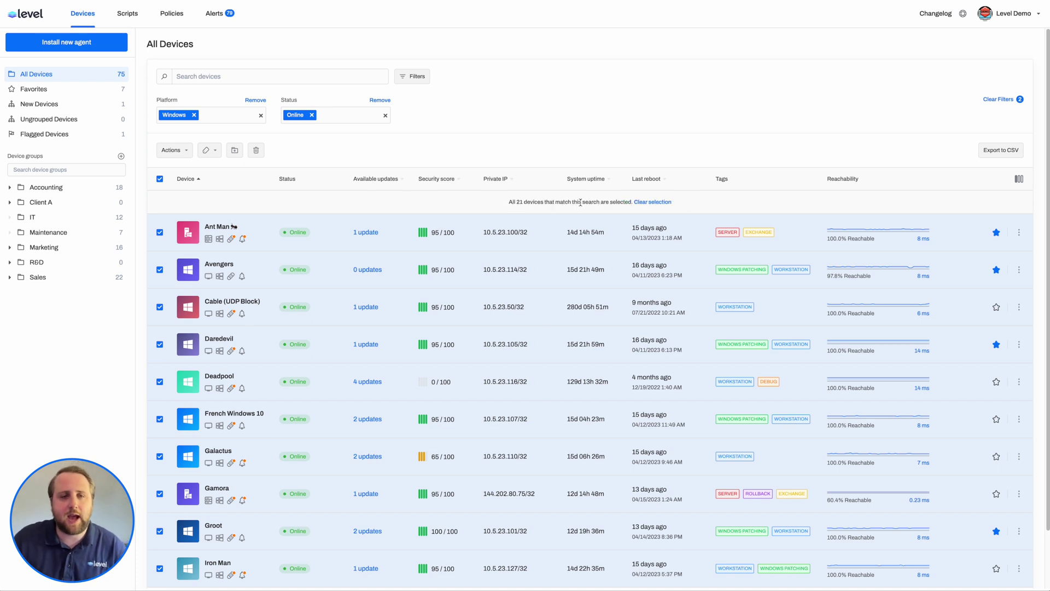
{"action": "left_click", "coordinate": [178, 152]}
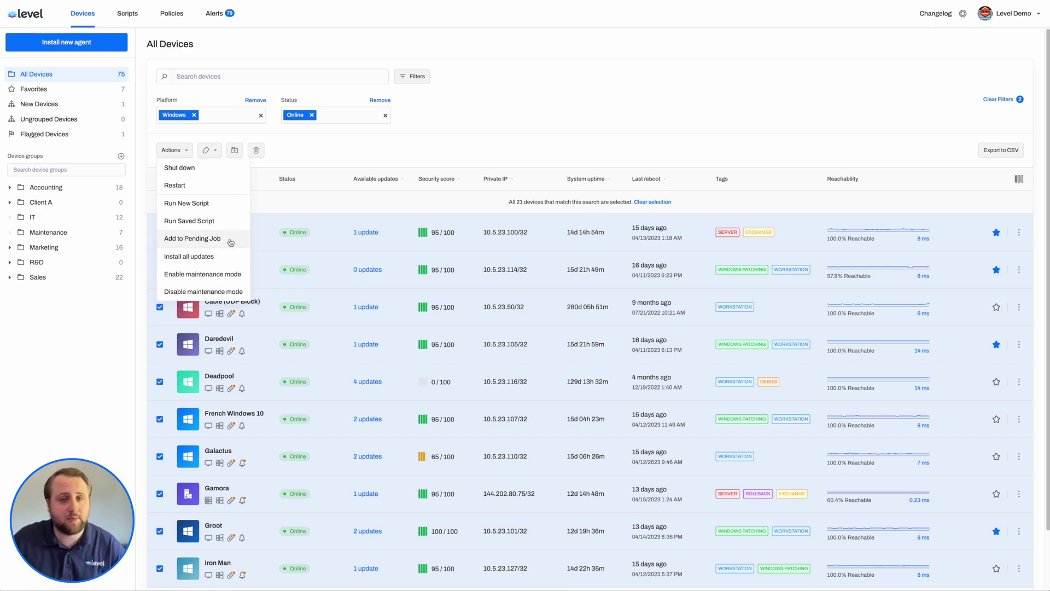
{"action": "left_click", "coordinate": [223, 206]}
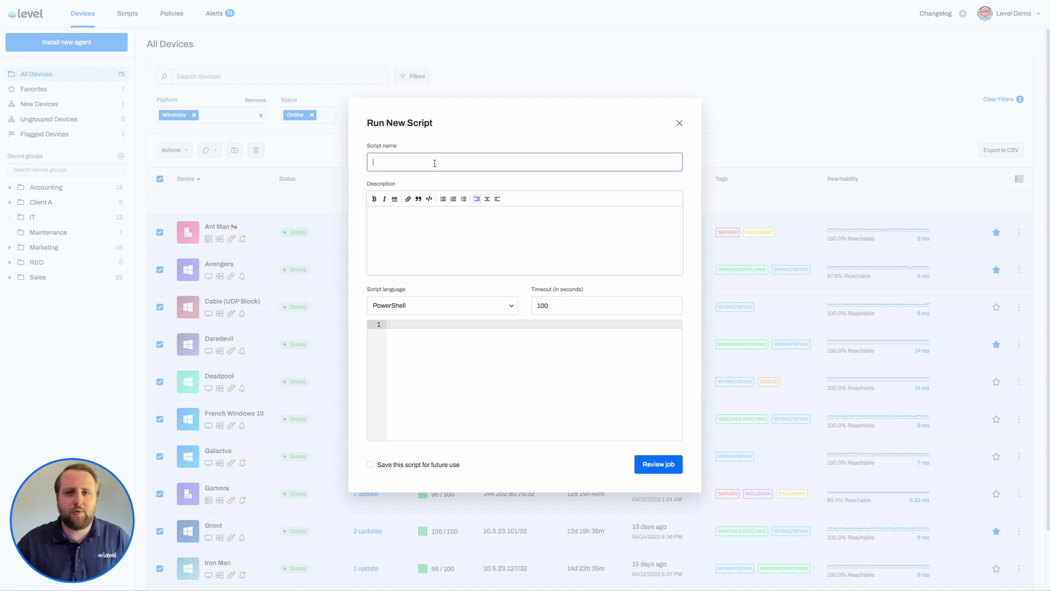
{"action": "type", "text": "get ip information"}
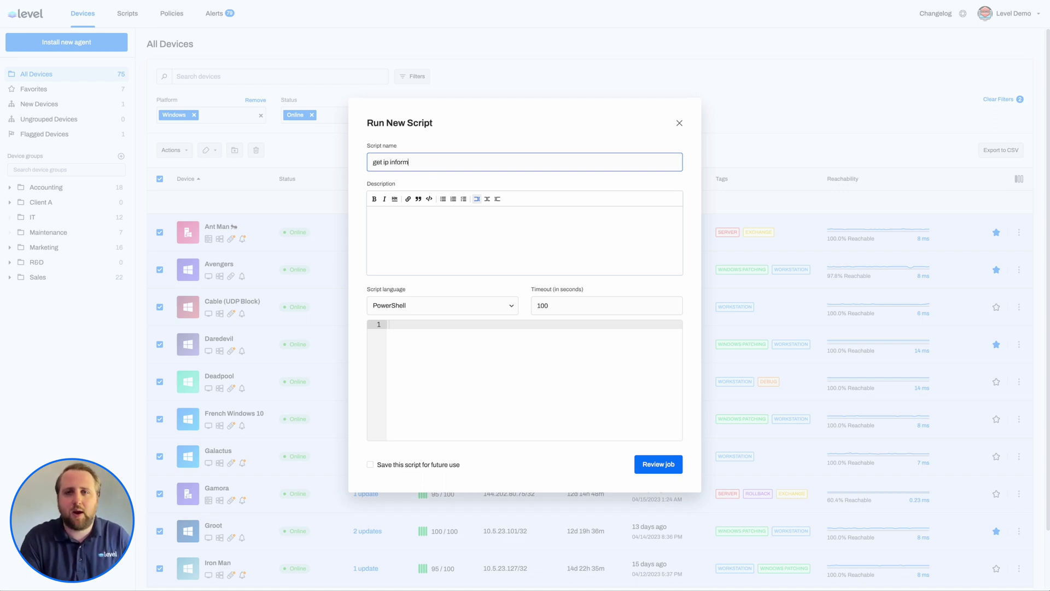
{"action": "left_click", "coordinate": [420, 325]}
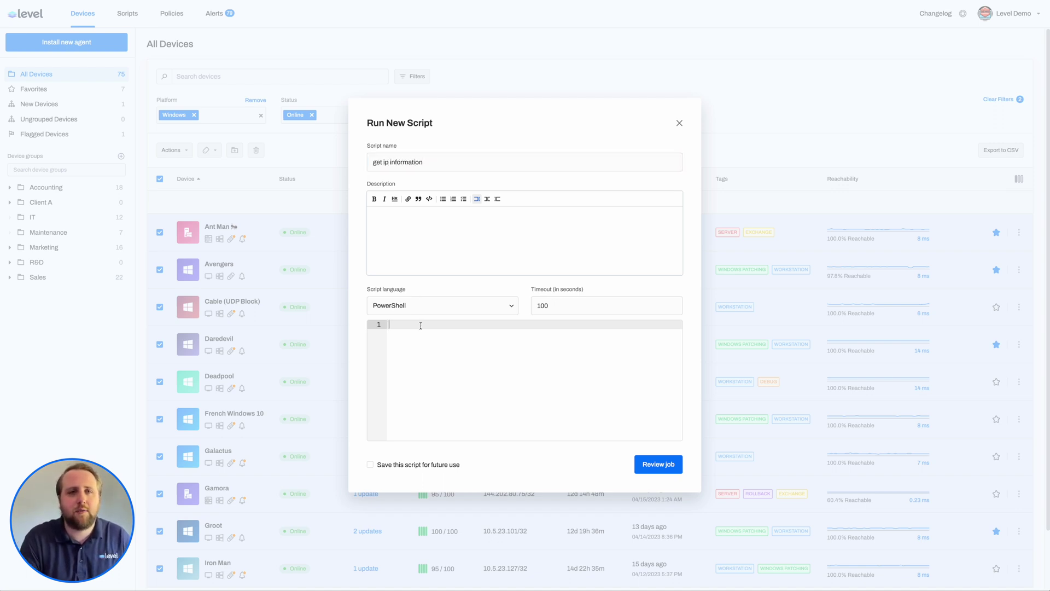
{"action": "type", "text": "ipconfig"}
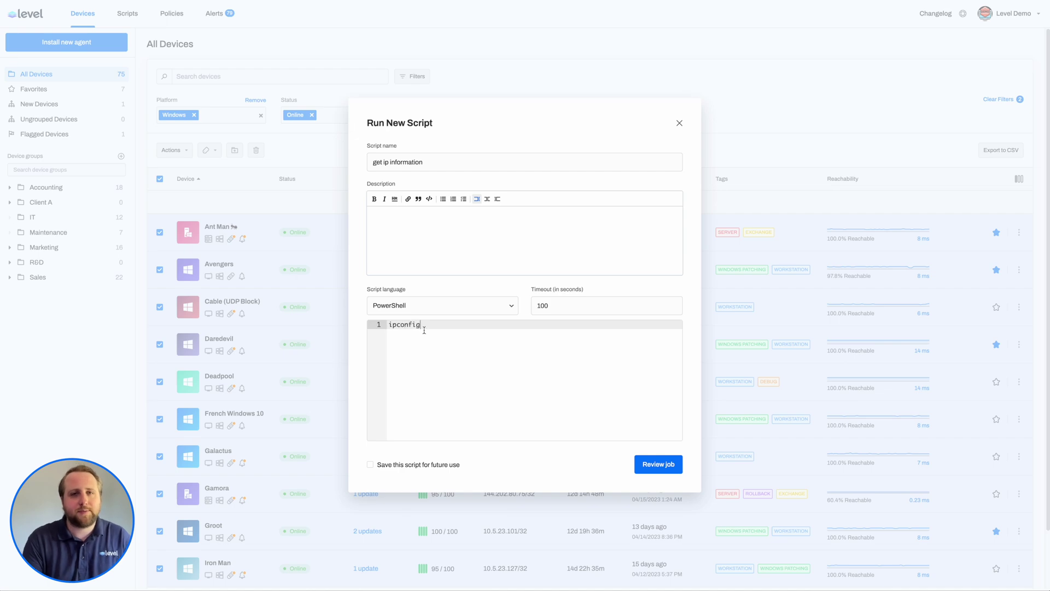
{"action": "left_click", "coordinate": [645, 464]}
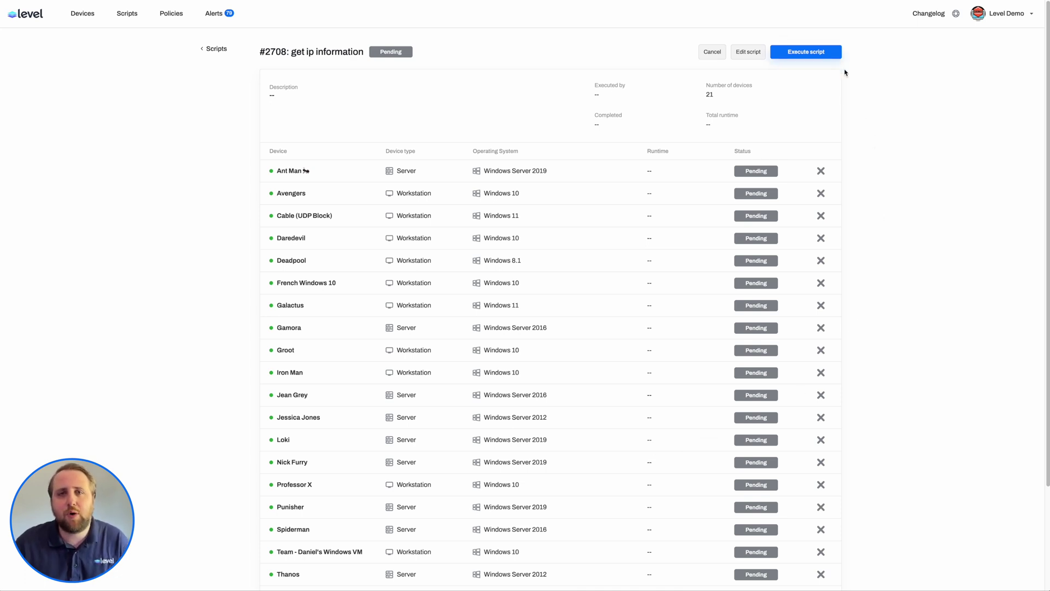
{"action": "left_click", "coordinate": [831, 57]}
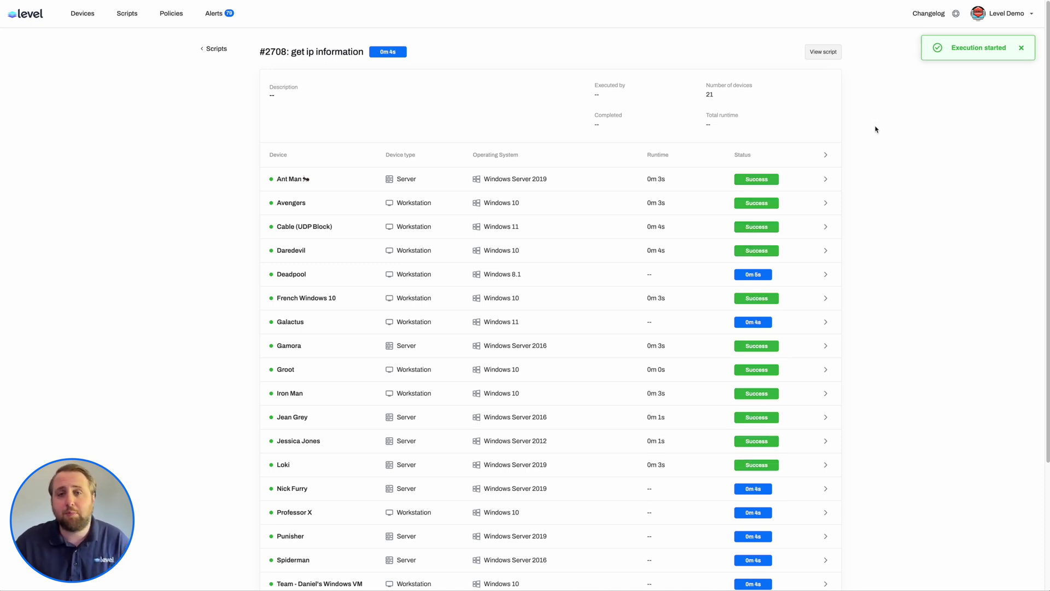
Step: Examine the script output for Ant Man and Daredevil, and expand the output of all devices
{"action": "left_click", "coordinate": [813, 178]}
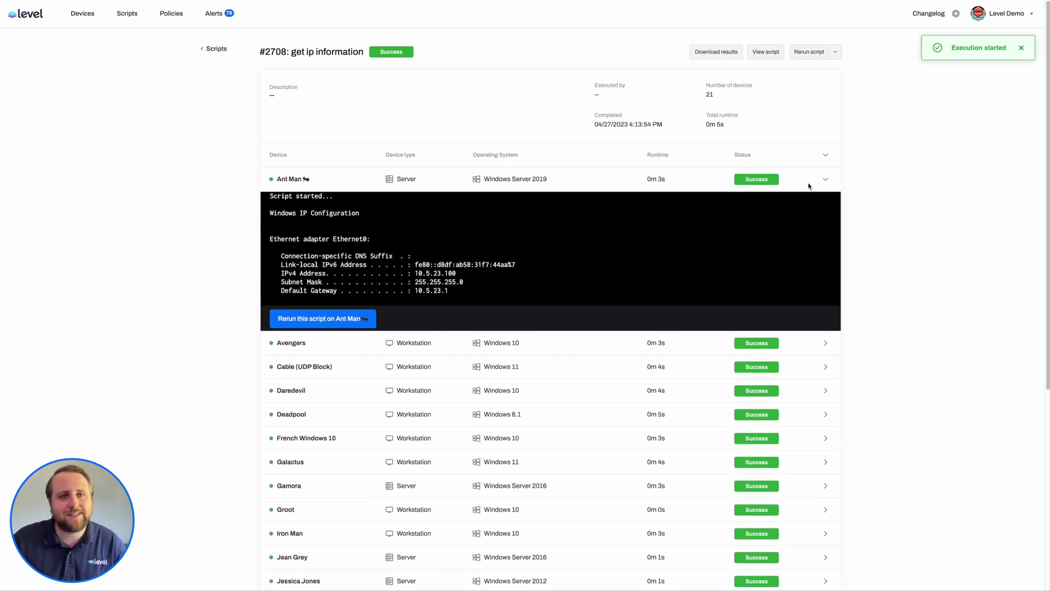
{"action": "left_click", "coordinate": [795, 394]}
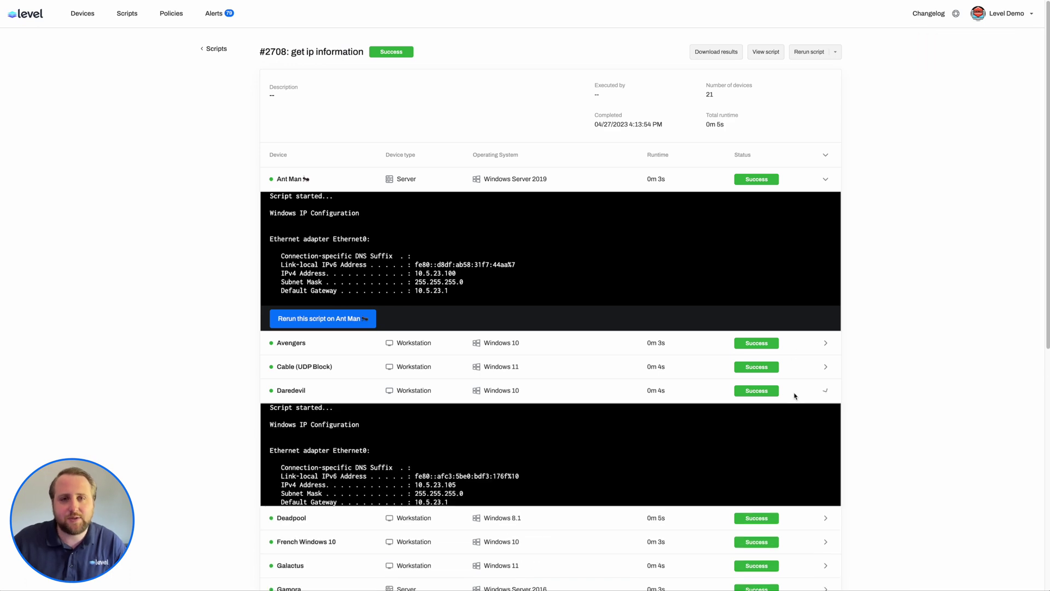
{"action": "left_click", "coordinate": [825, 155]}
{"action": "left_click", "coordinate": [826, 157]}
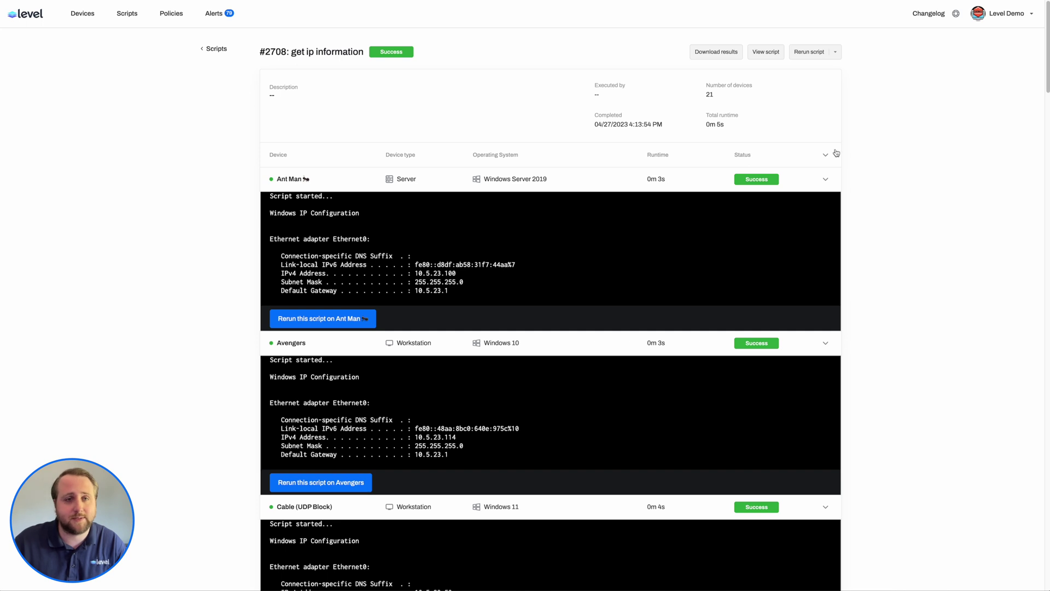
Step: Collapse all device outputs and add the QA and Debug tags as targets of the Workstations monitor policy
{"action": "left_click", "coordinate": [827, 156]}
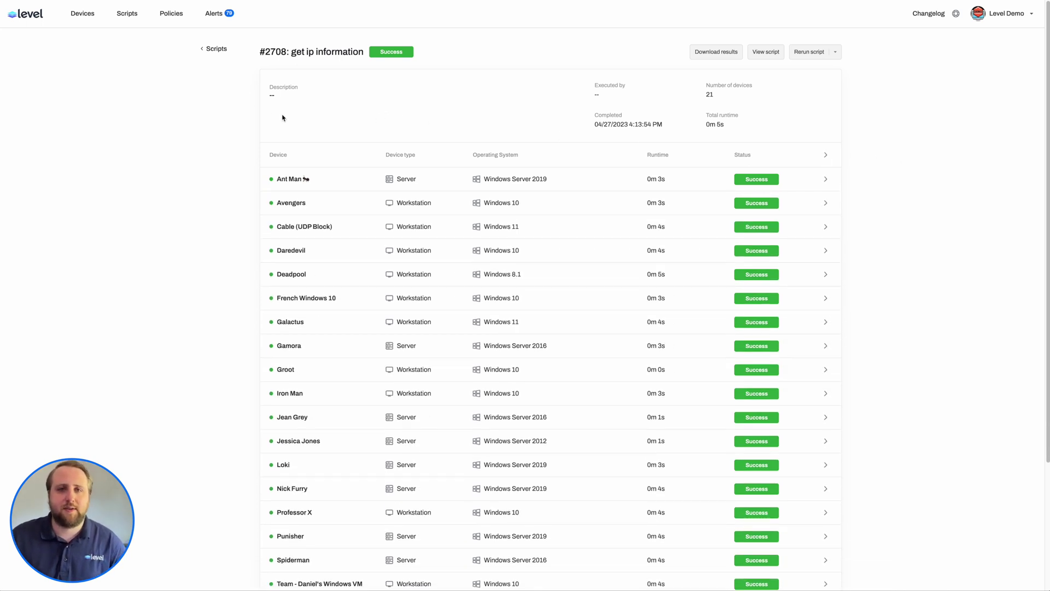
{"action": "left_click", "coordinate": [174, 20]}
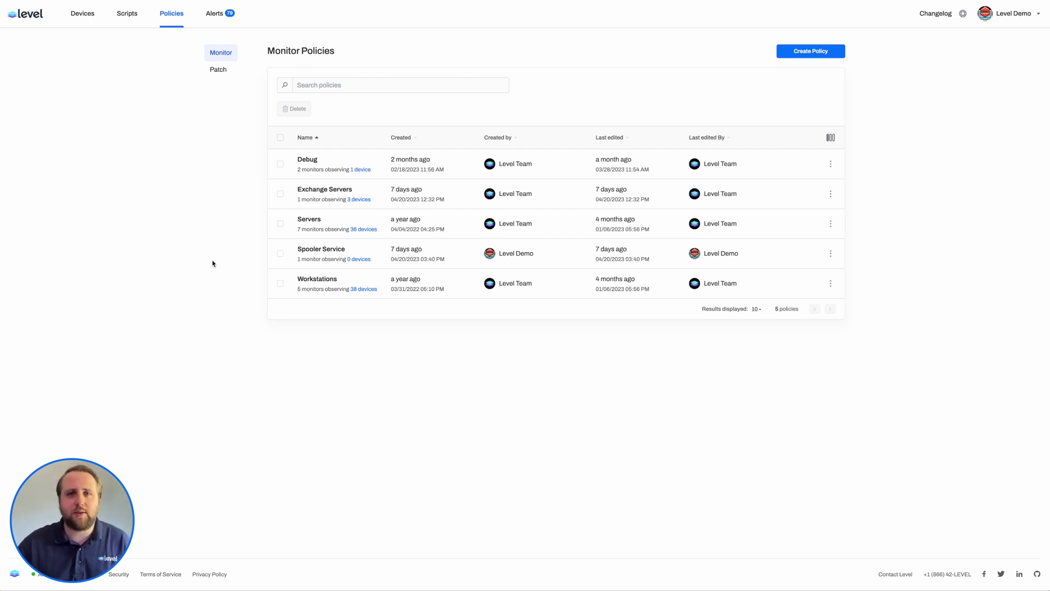
{"action": "left_click", "coordinate": [314, 280]}
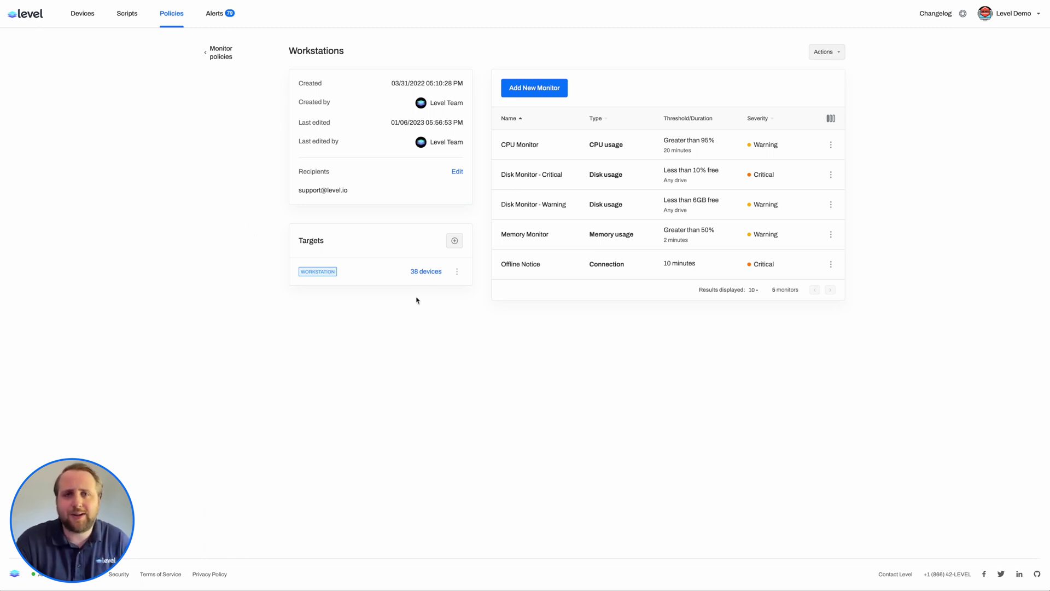
{"action": "left_click", "coordinate": [452, 240]}
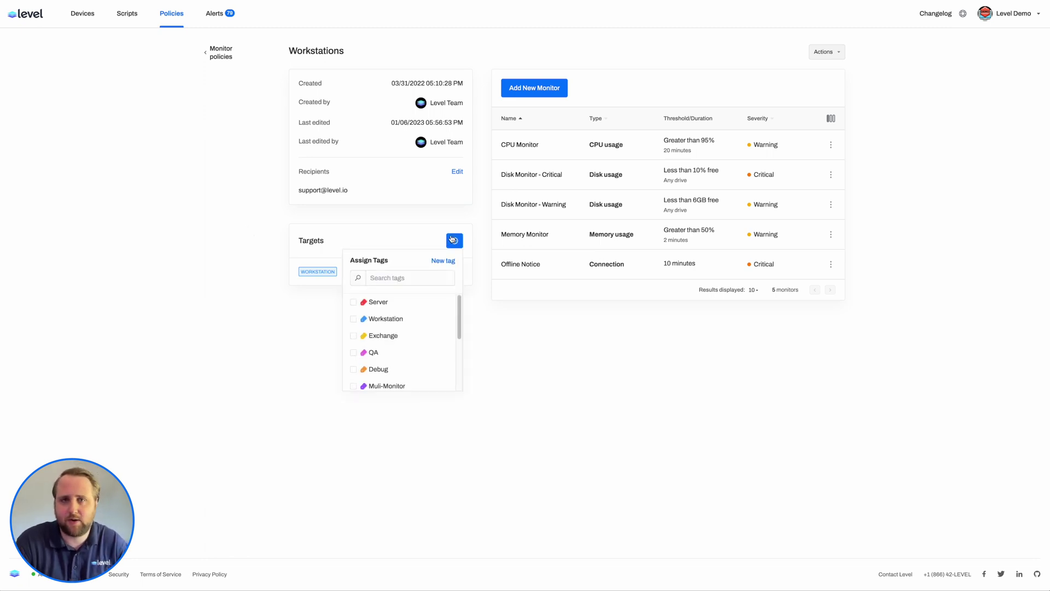
{"action": "left_click", "coordinate": [354, 353]}
{"action": "left_click", "coordinate": [353, 370]}
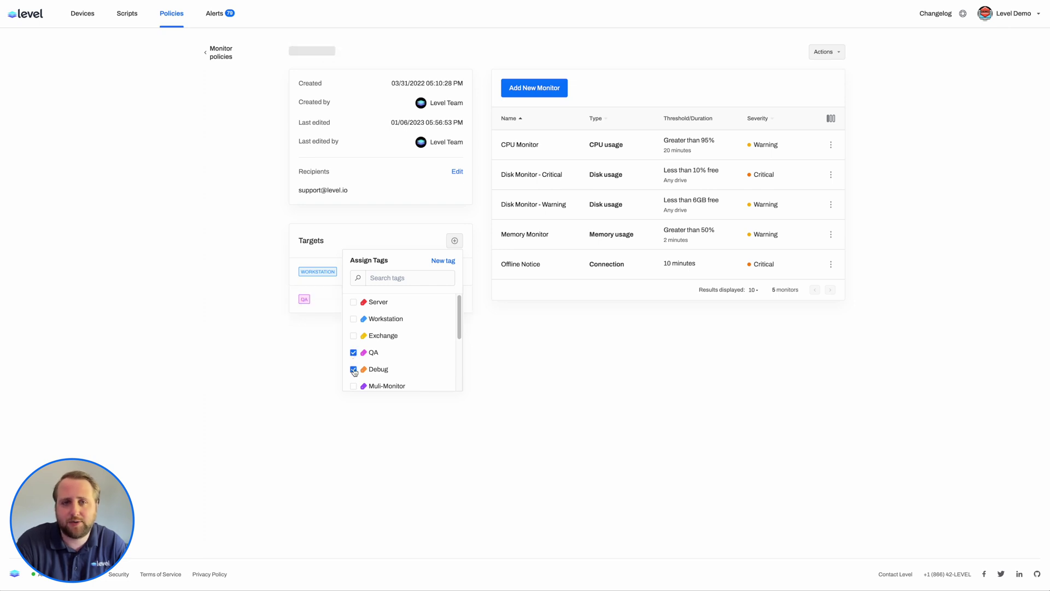
{"action": "left_click", "coordinate": [254, 180]}
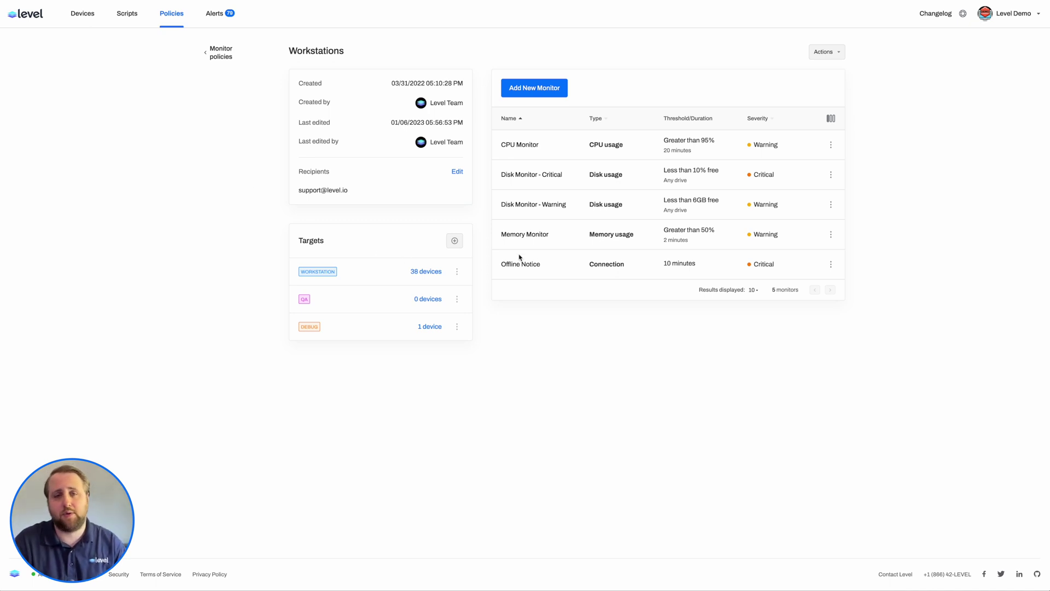
Step: Set the CPU Monitor's threshold to 85 % in the Workstations policy and save the monitor
{"action": "left_click", "coordinate": [528, 146]}
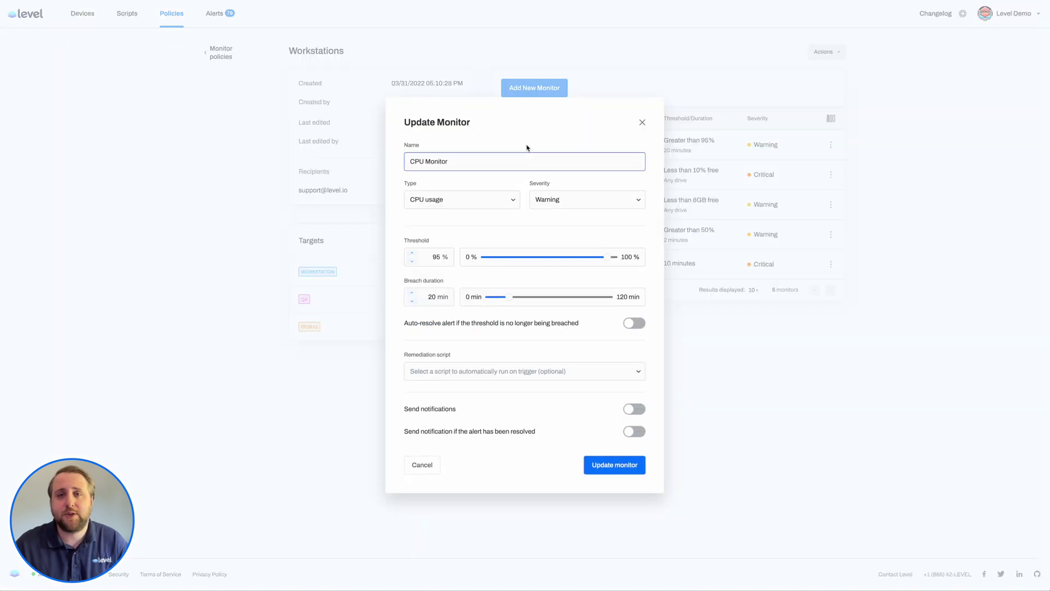
{"action": "left_click", "coordinate": [435, 257]}
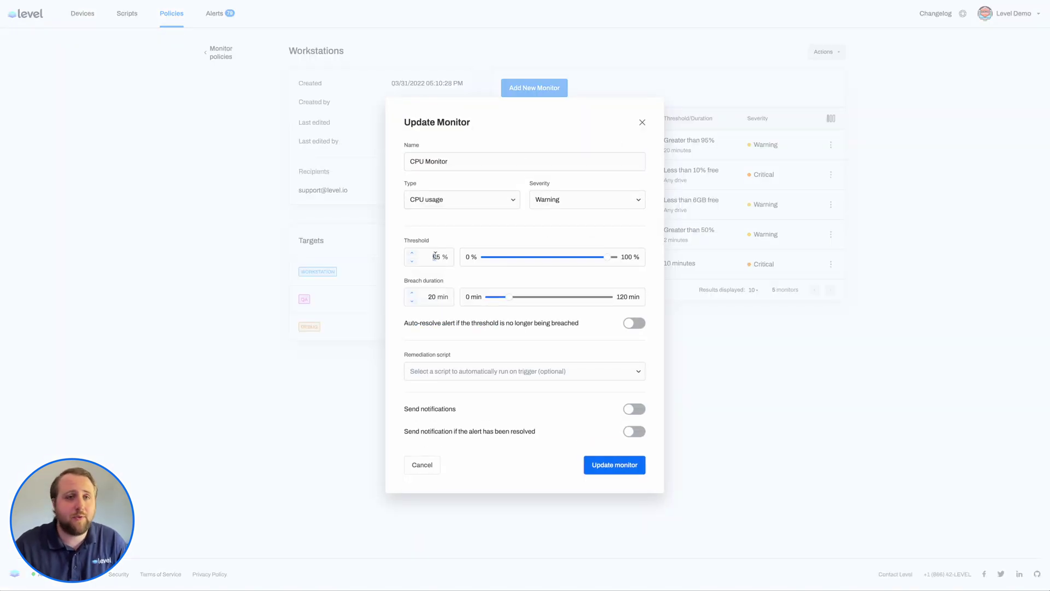
{"action": "key", "text": "BackSpace"}
{"action": "type", "text": "8"}
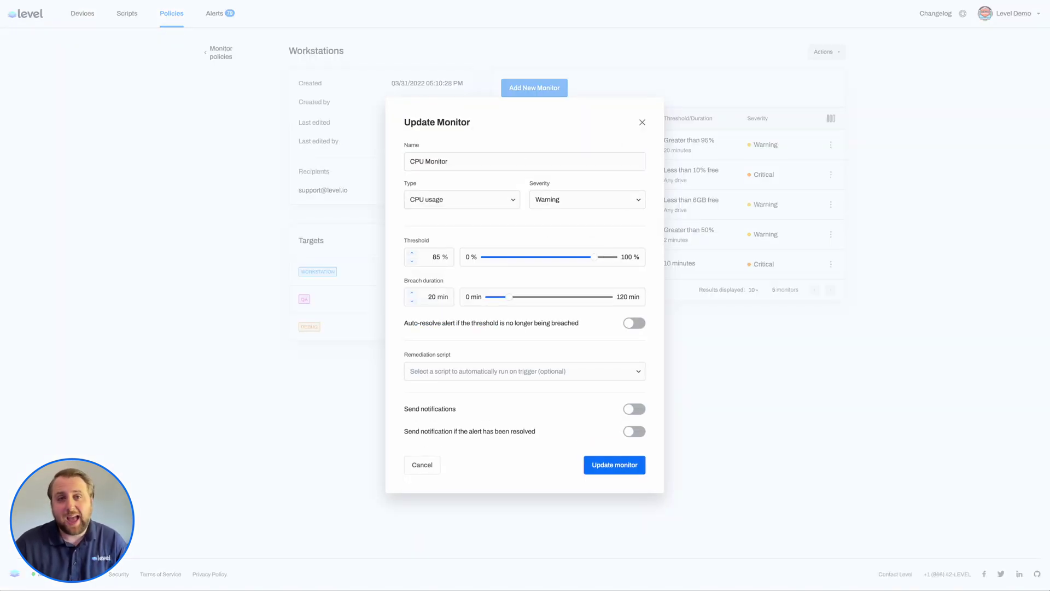
{"action": "left_click", "coordinate": [601, 466]}
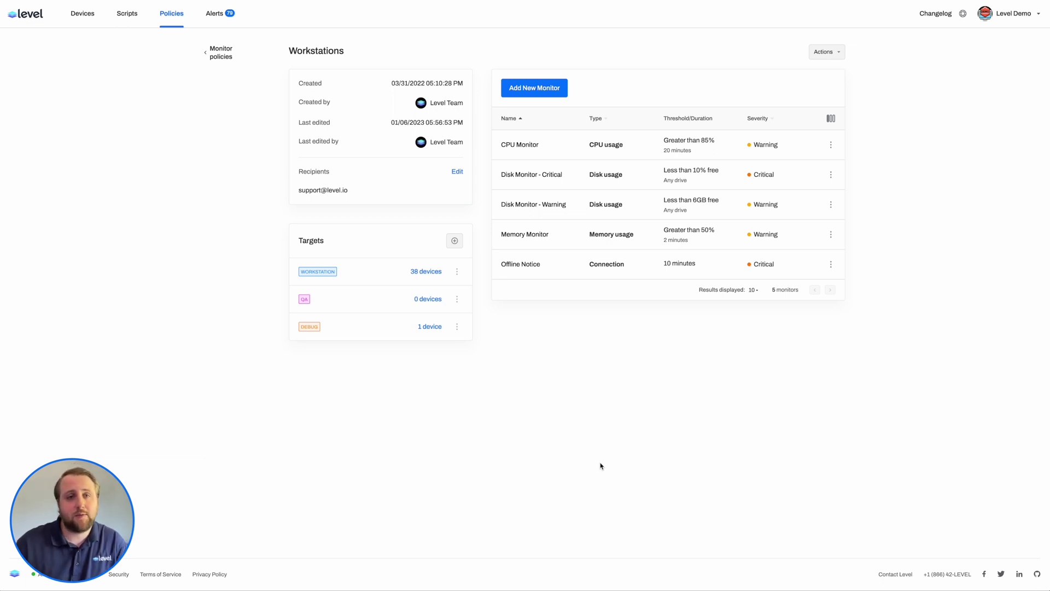
Step: Assign the Cleanup Disk Space remediation script to the Disk Monitor - Critical monitor and save it
{"action": "left_click", "coordinate": [540, 180]}
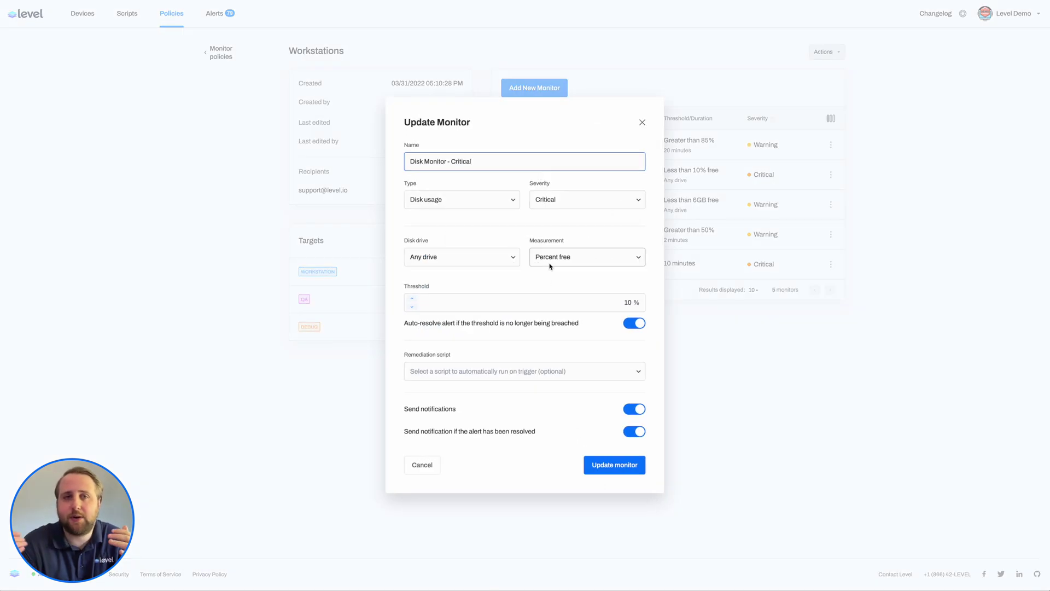
{"action": "left_click", "coordinate": [567, 372]}
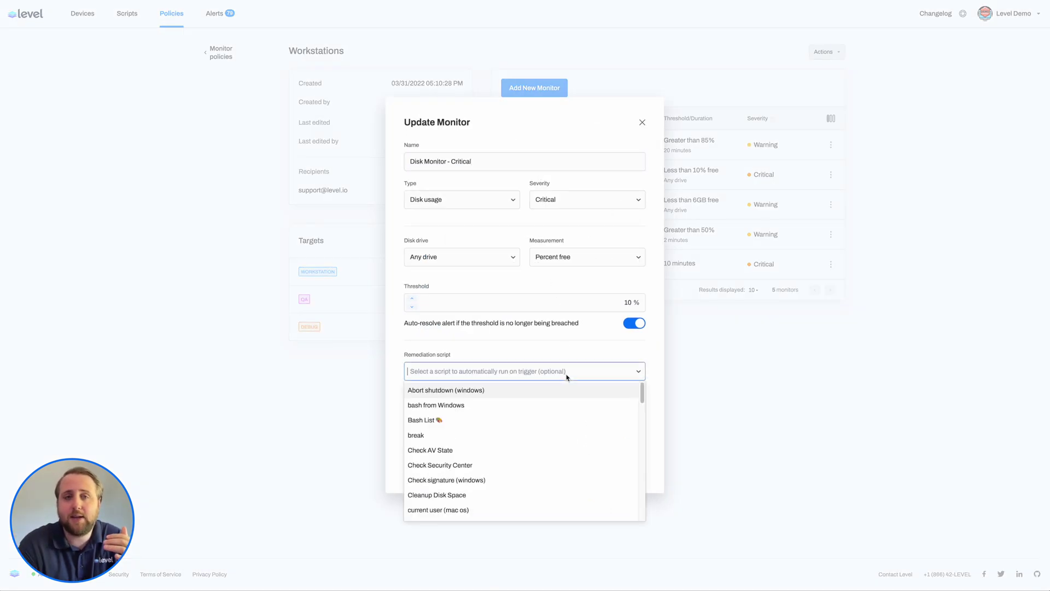
{"action": "left_click", "coordinate": [532, 495]}
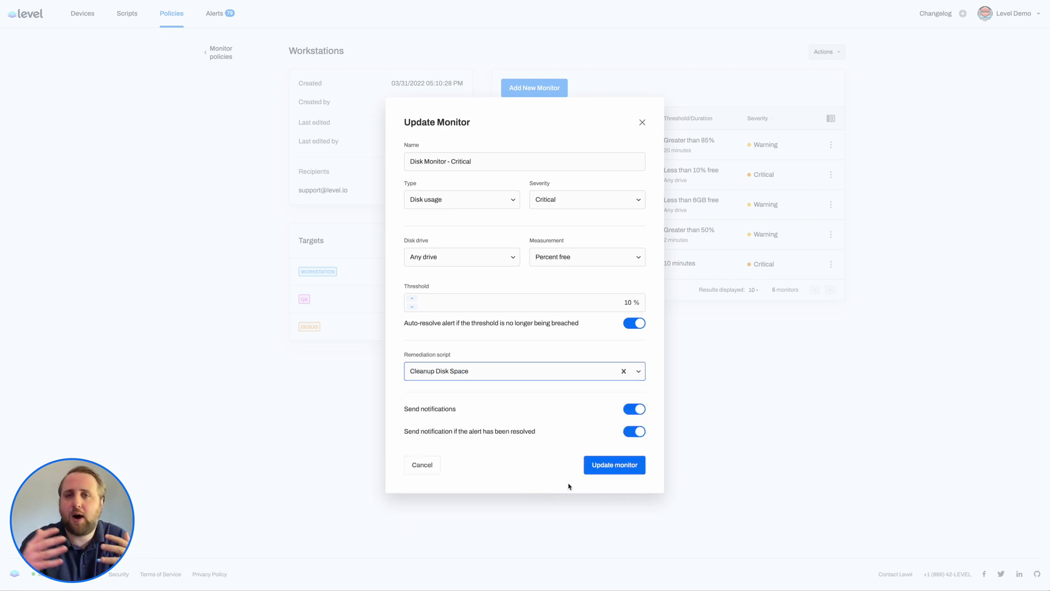
{"action": "left_click", "coordinate": [600, 467]}
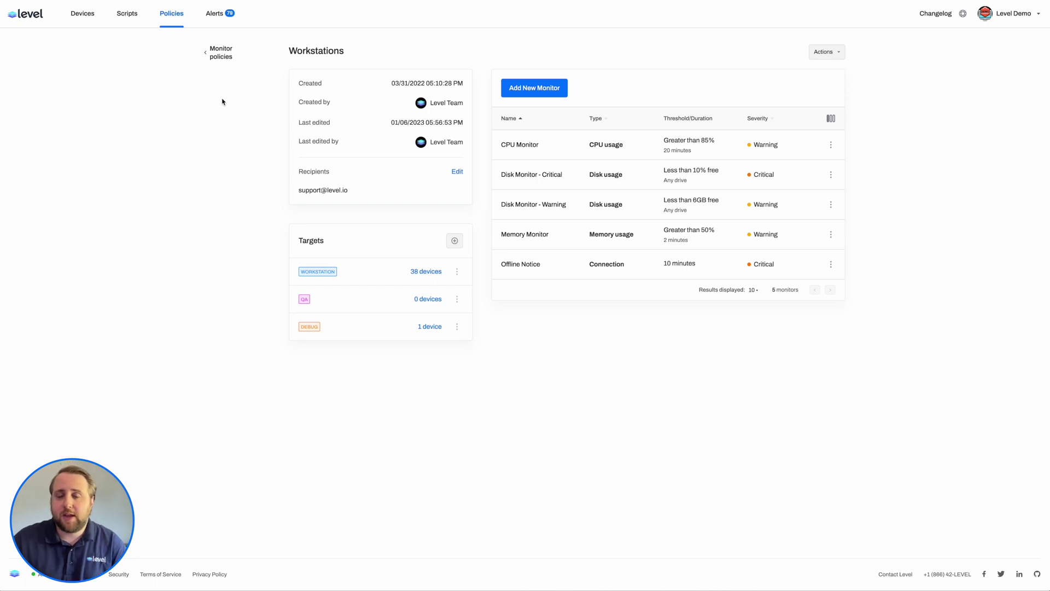
Step: In the Spooler Service monitor policy, set the Spooler monitor to automatically start the service if stopped, and save it
{"action": "left_click", "coordinate": [220, 53]}
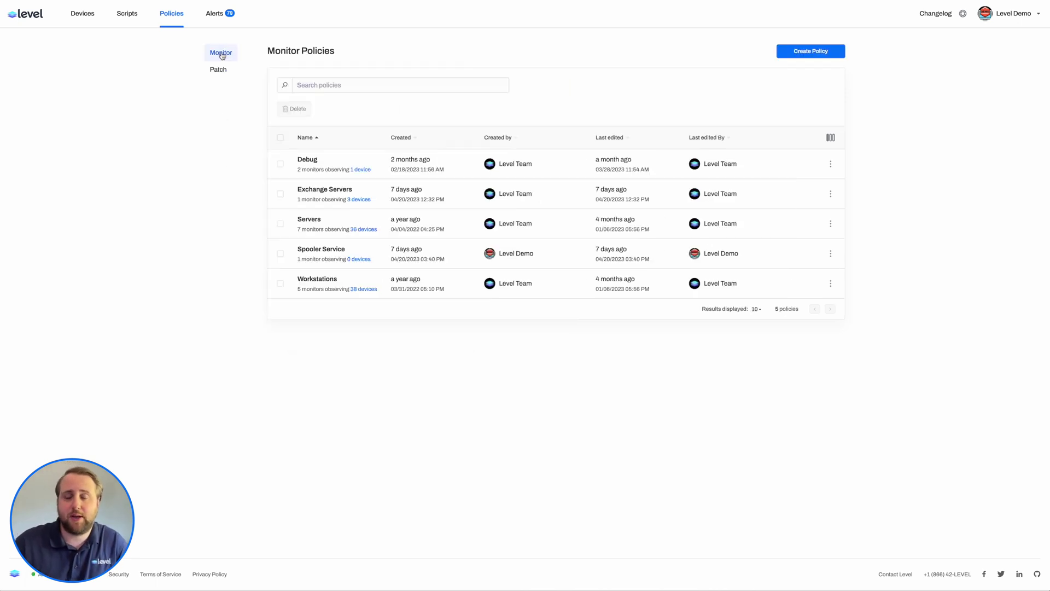
{"action": "left_click", "coordinate": [315, 250]}
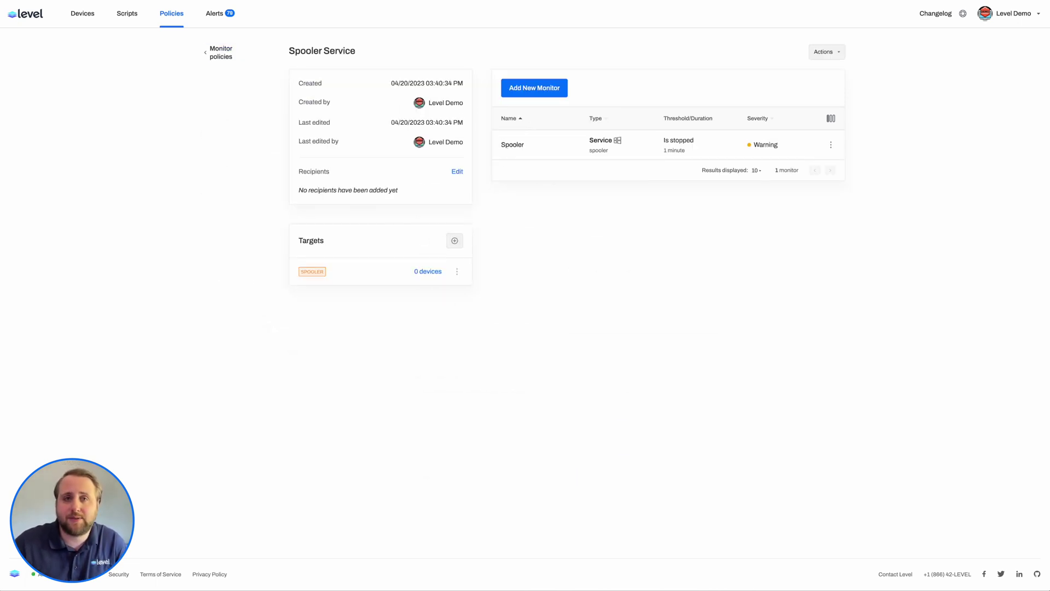
{"action": "left_click", "coordinate": [509, 149]}
{"action": "left_click", "coordinate": [634, 366]}
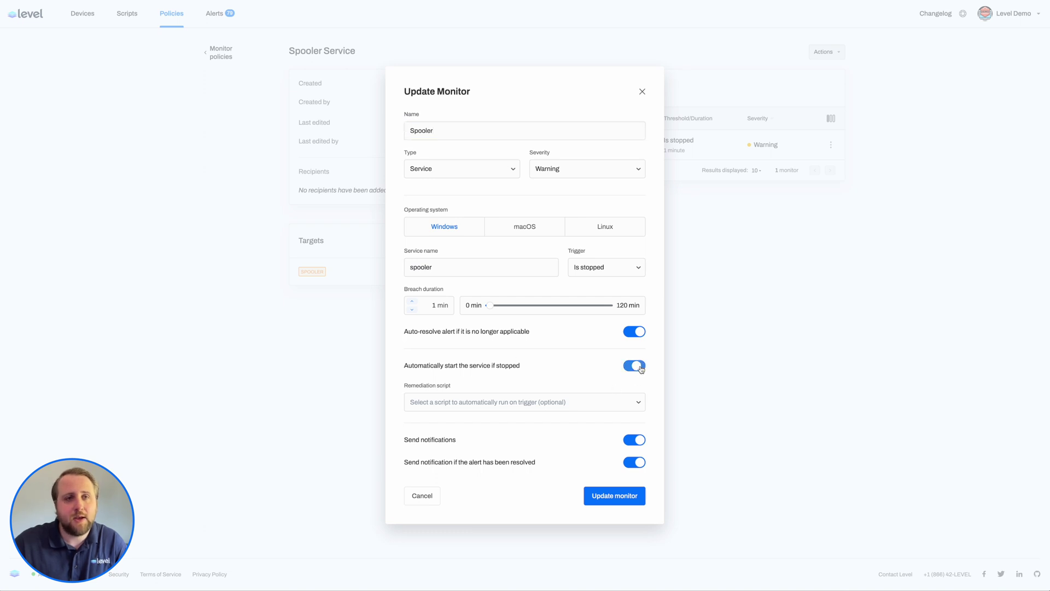
{"action": "left_click", "coordinate": [611, 496]}
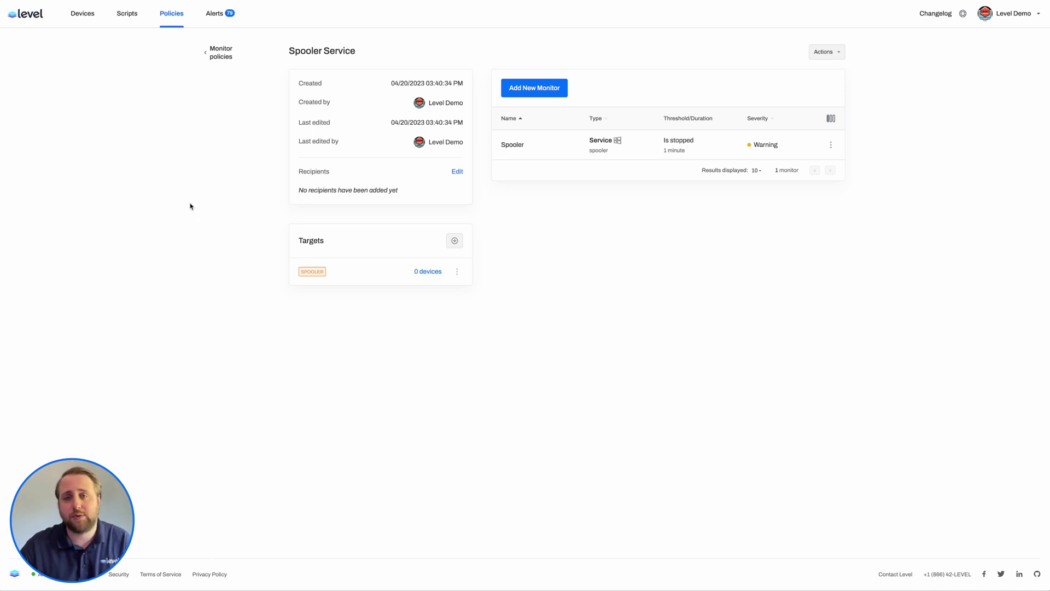
Step: Examine the Workstations patch policy's notification settings, update schedule, targets and patch categories, and return to the device list
{"action": "left_click", "coordinate": [218, 60]}
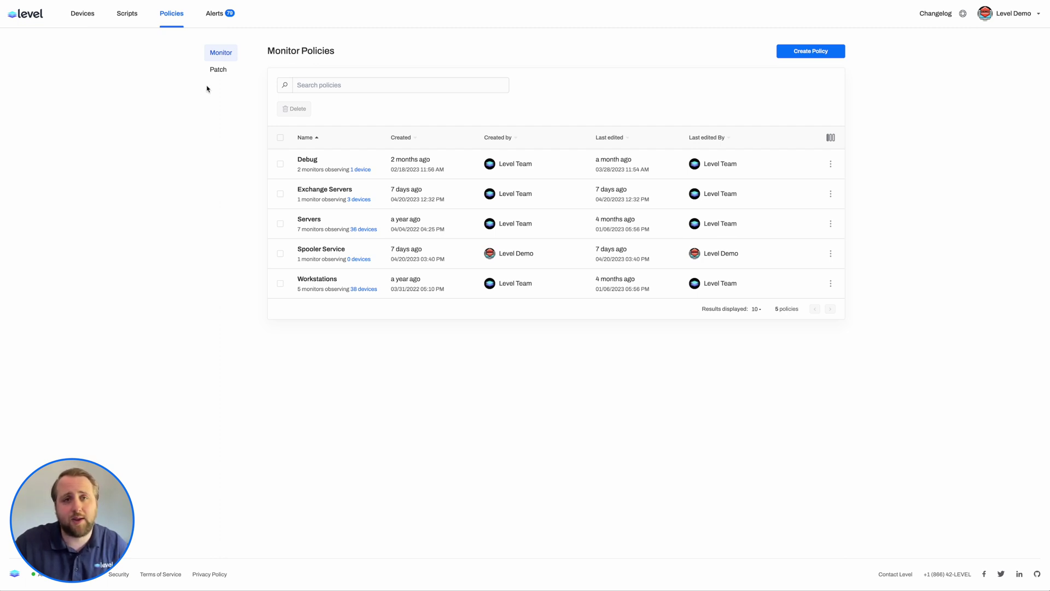
{"action": "left_click", "coordinate": [218, 70]}
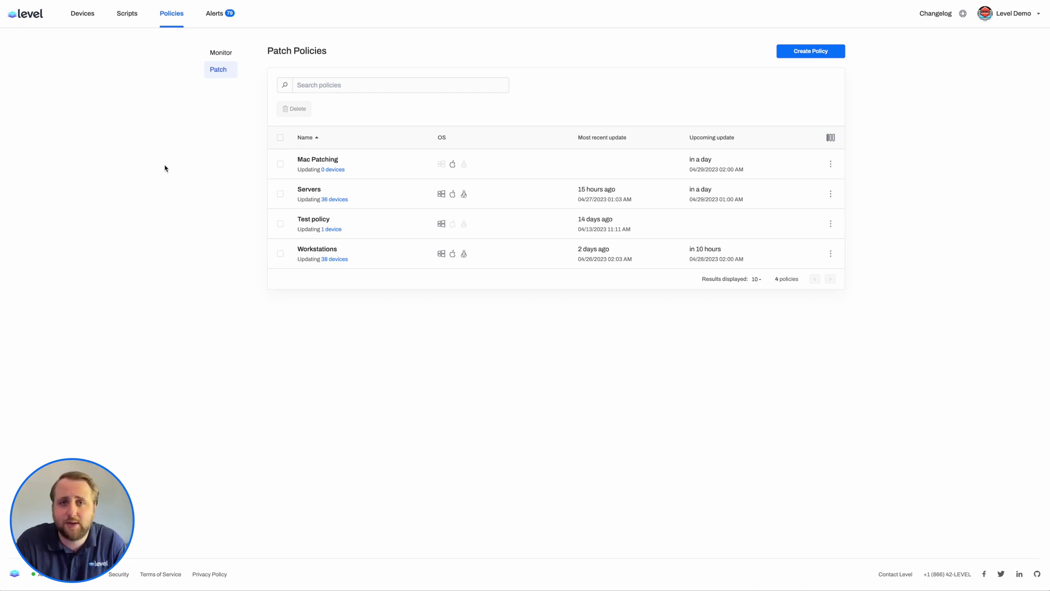
{"action": "left_click", "coordinate": [318, 249]}
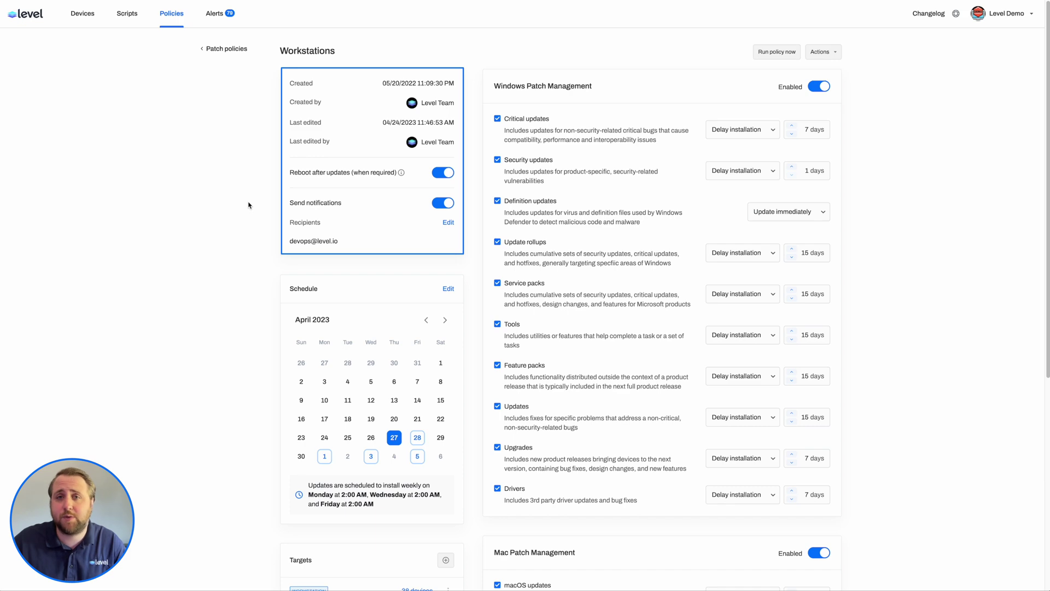
{"action": "scroll", "coordinate": [198, 366], "scroll_direction": "down", "scroll_amount": 3}
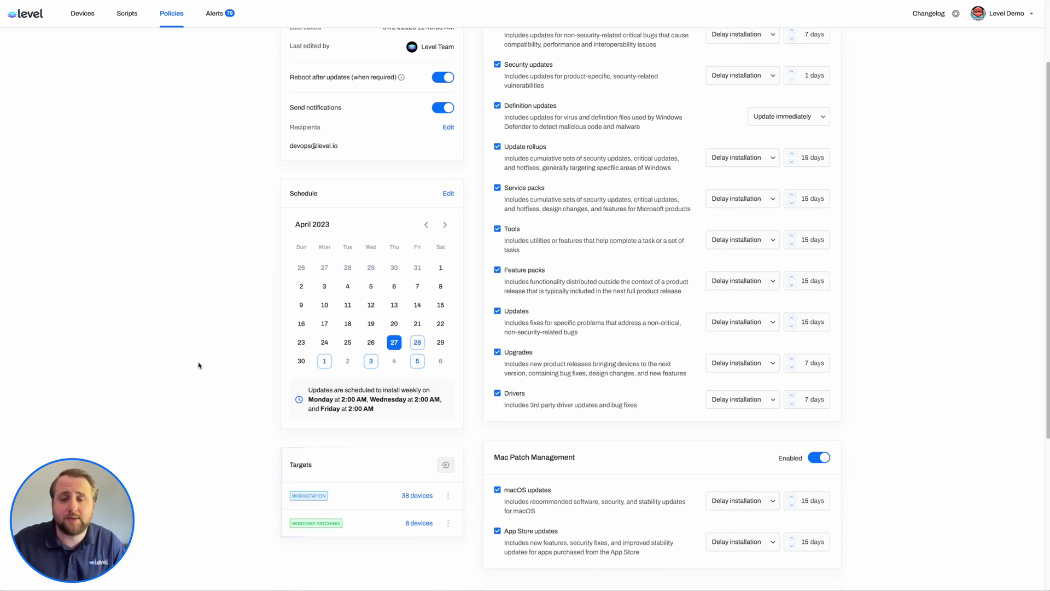
{"action": "scroll", "coordinate": [198, 366], "scroll_direction": "up", "scroll_amount": 3}
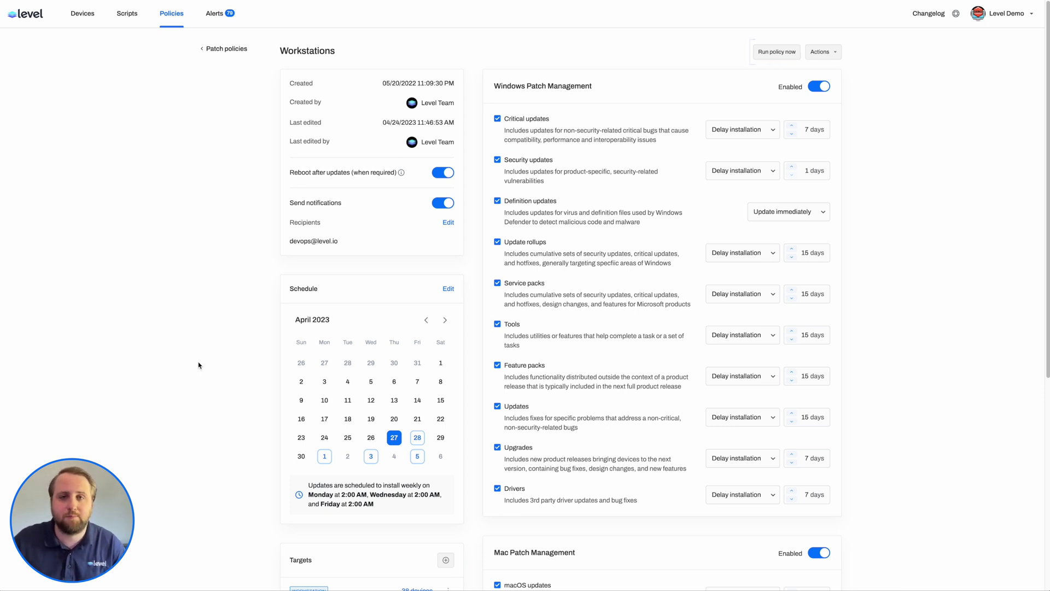
{"action": "left_click", "coordinate": [83, 20]}
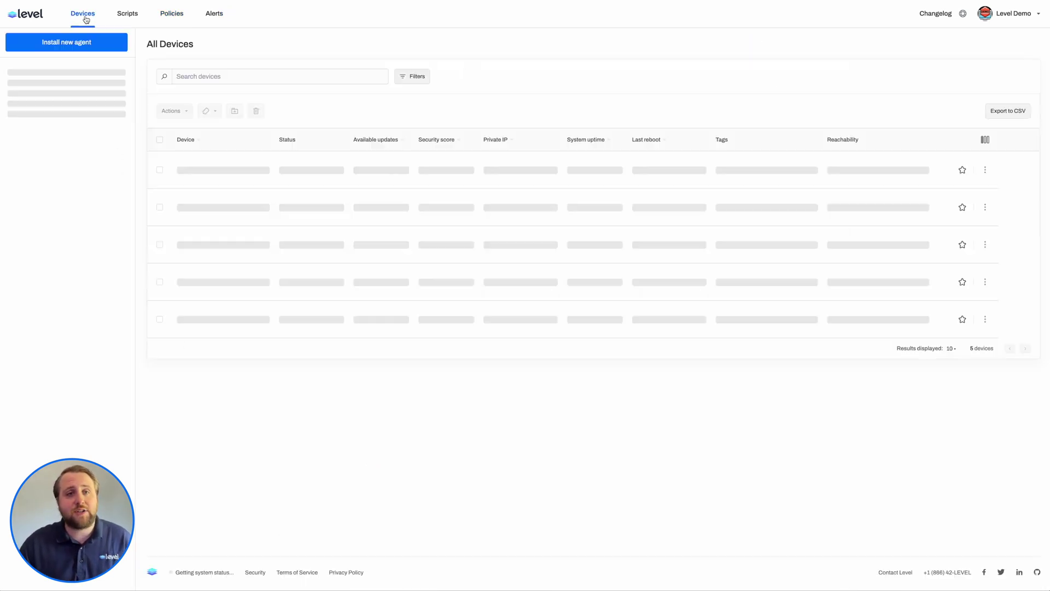